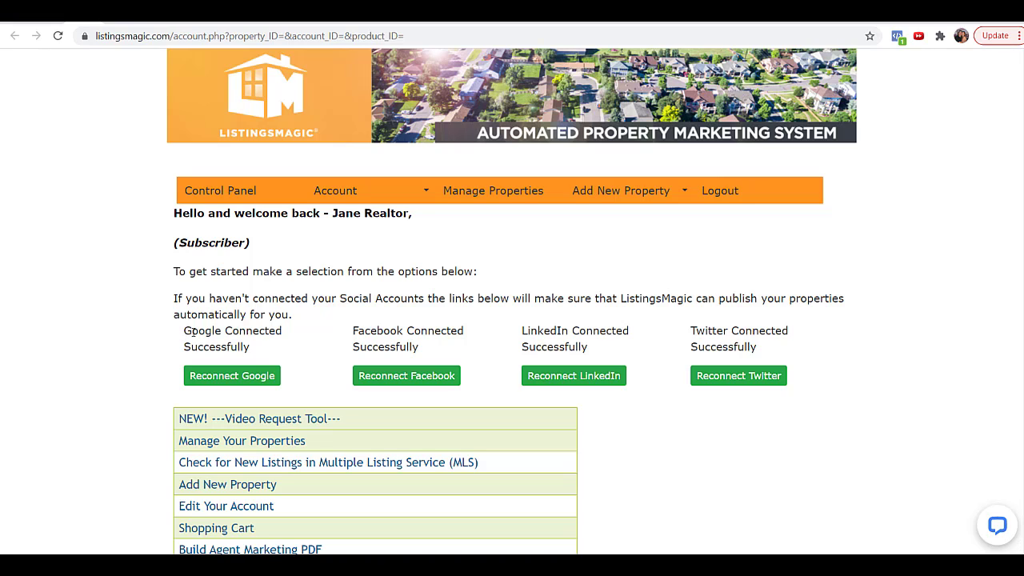
# - Go from the account control panel to the Facebook article posting preferences page and reload it
pyautogui.moveTo(186, 331); pyautogui.dragTo(254, 349)
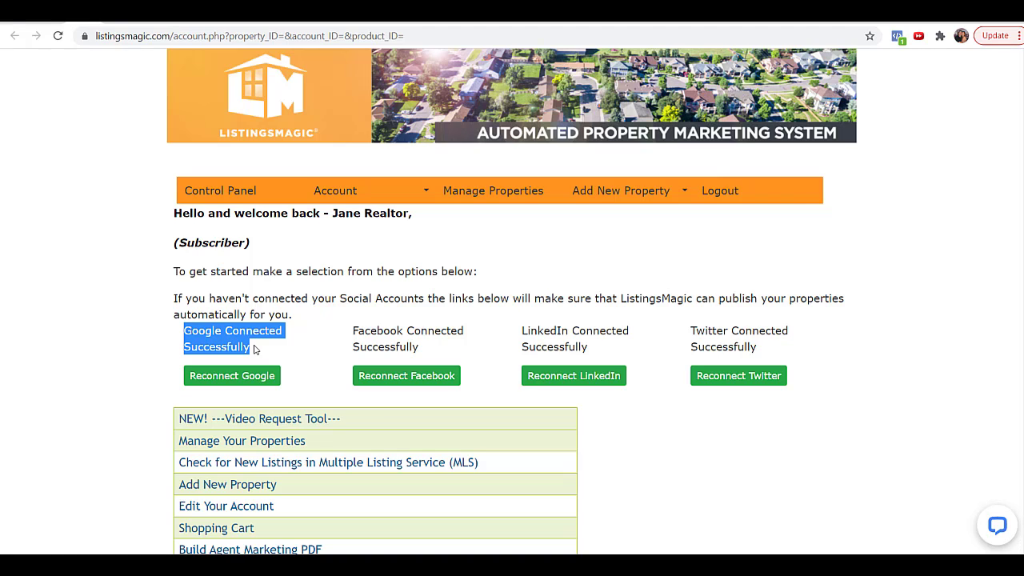
pyautogui.click(326, 300)
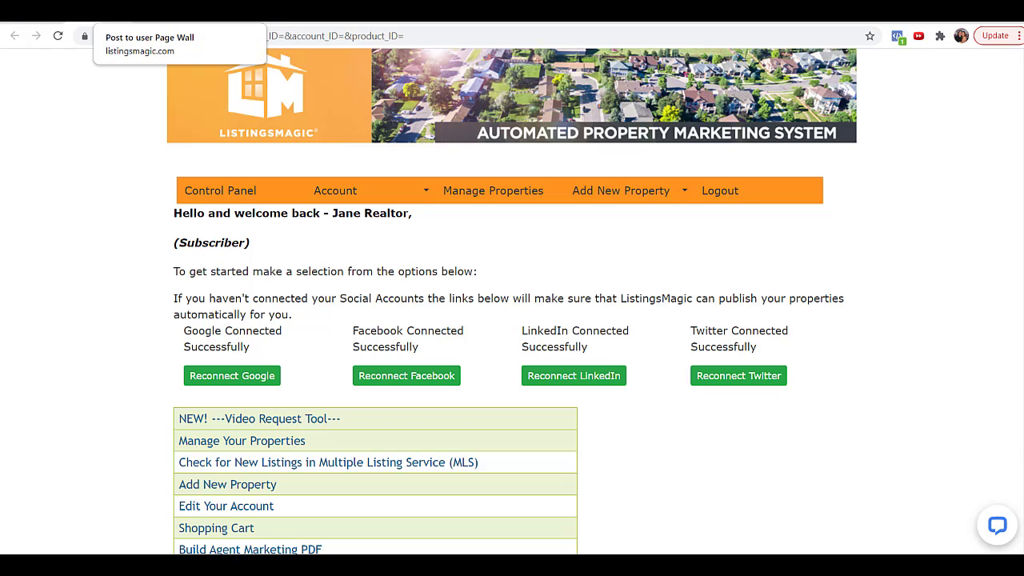
pyautogui.click(180, 11)
pyautogui.scroll(4, 619, 347)
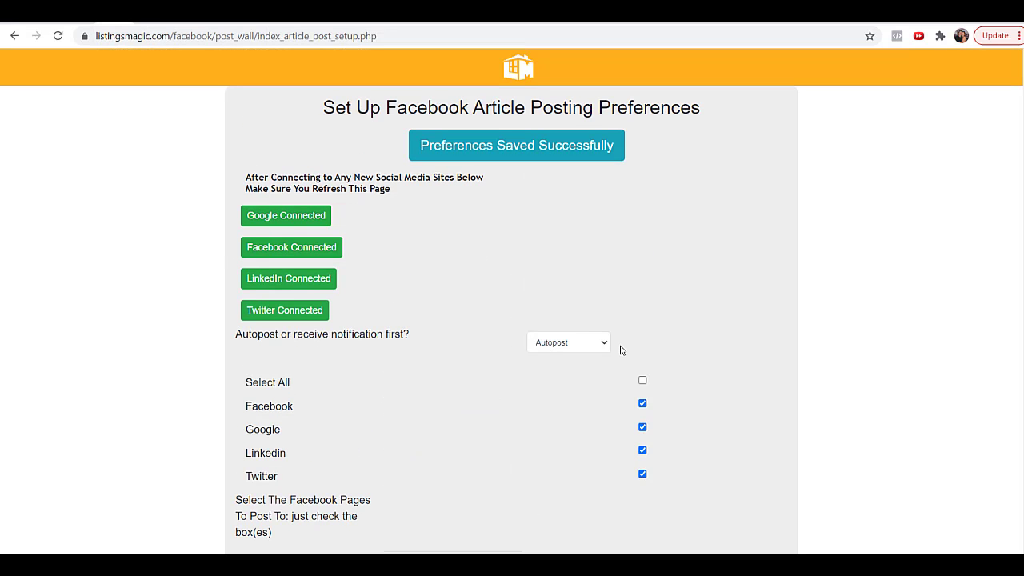
pyautogui.click(399, 36)
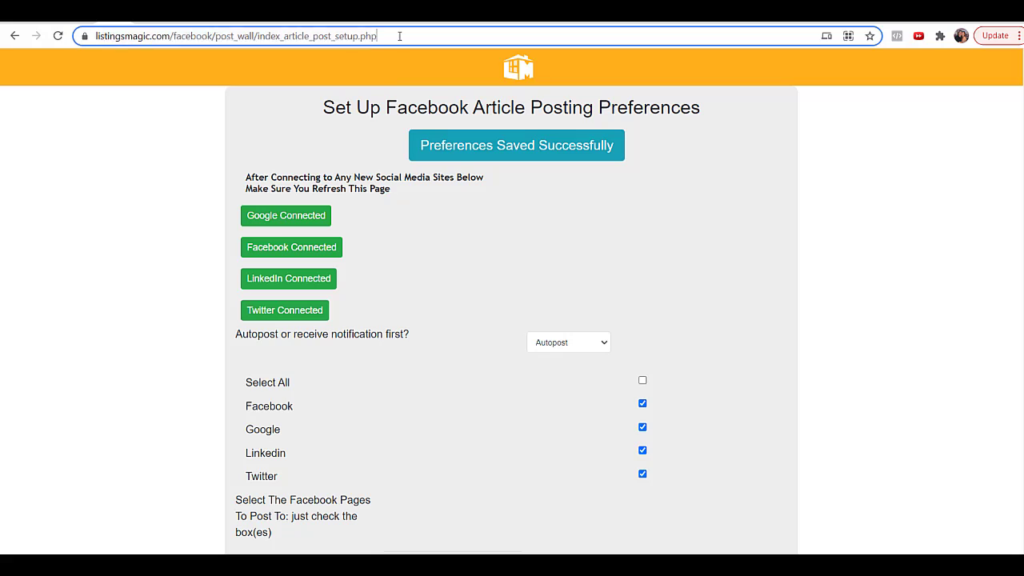
pyautogui.press('Return')
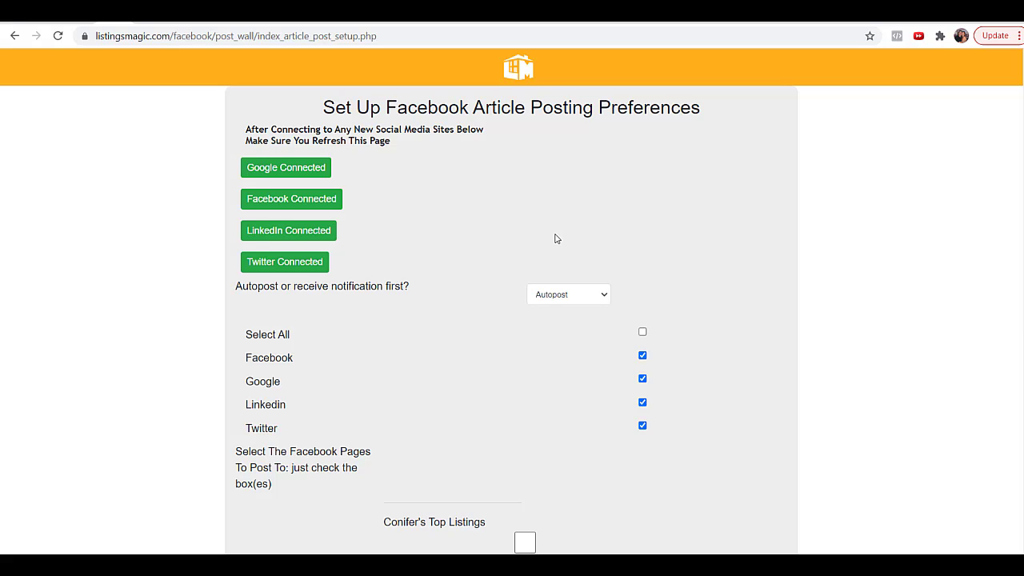
# - Set the preference for autoposting or receiving a notification first to Send Notication
pyautogui.click(254, 170)
pyautogui.click(553, 295)
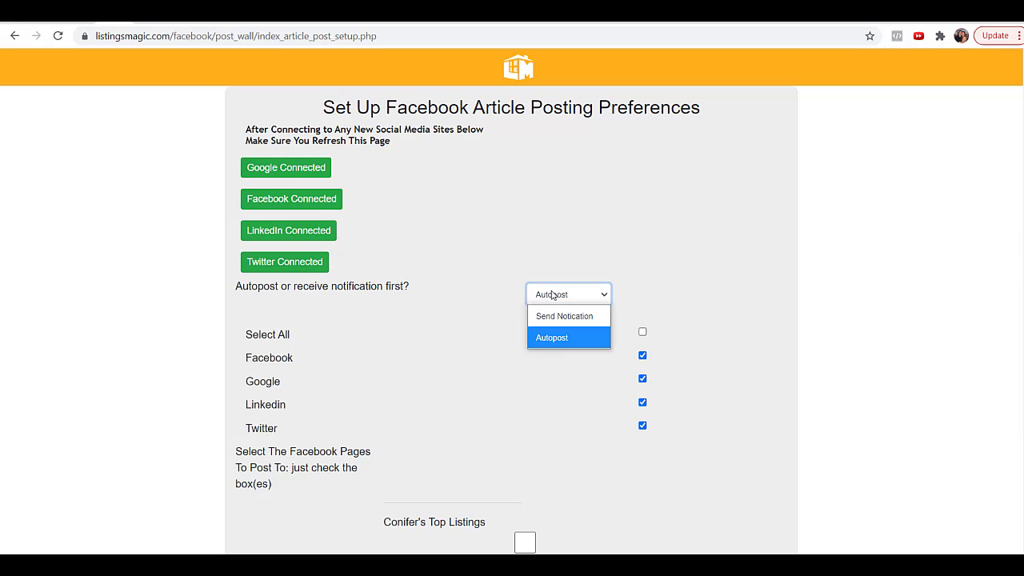
pyautogui.click(558, 320)
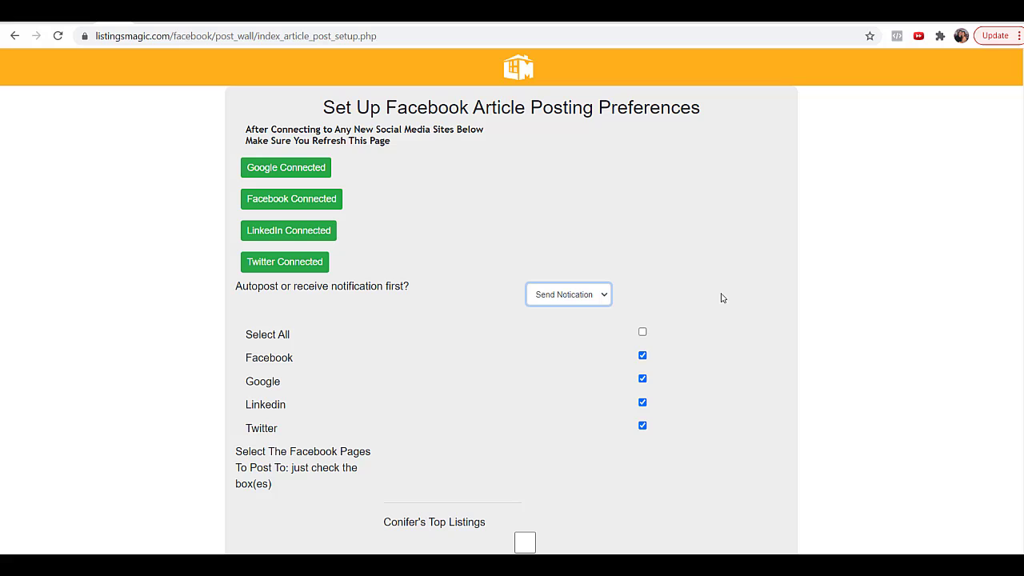
# - Try the Autopost option, read and dismiss its notice, and return the preference to Send Notication
pyautogui.click(544, 295)
pyautogui.click(549, 337)
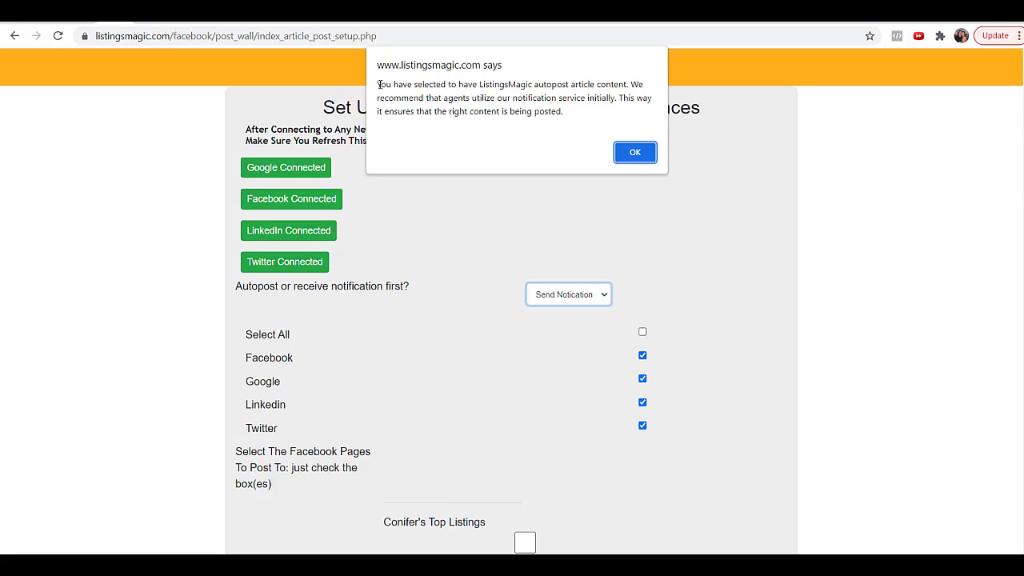
pyautogui.moveTo(379, 85); pyautogui.dragTo(569, 115)
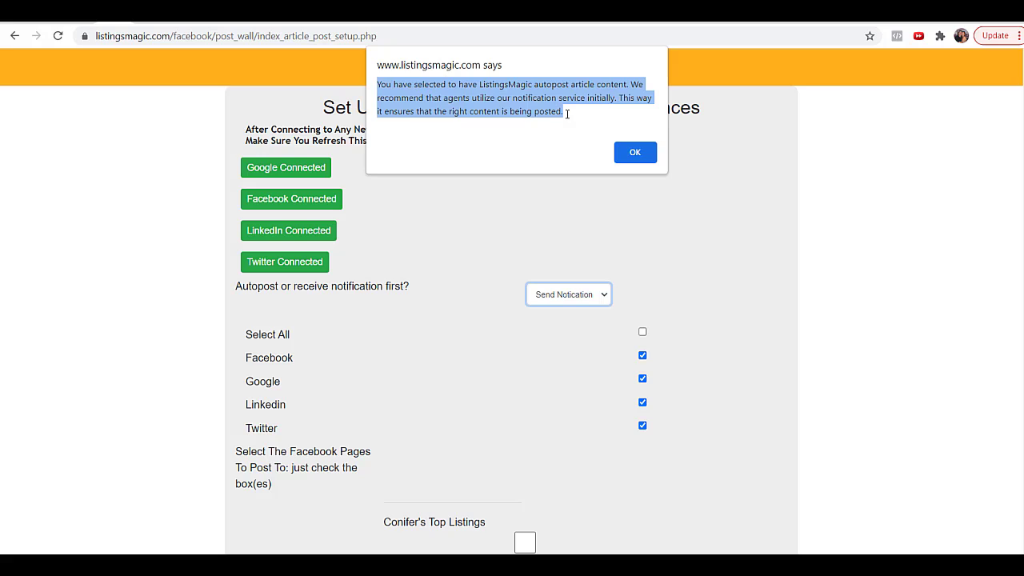
pyautogui.click(526, 112)
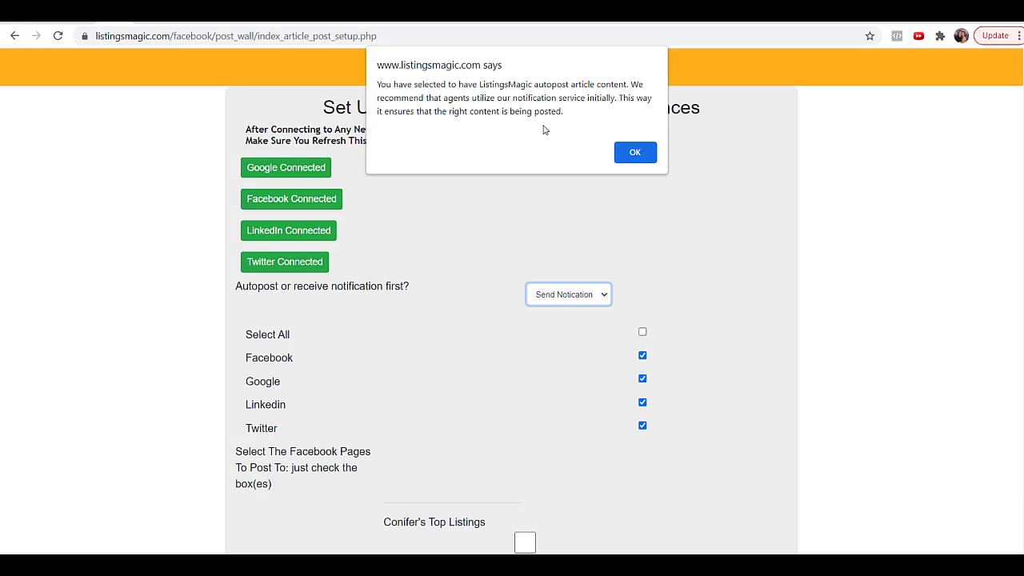
pyautogui.click(634, 152)
pyautogui.click(577, 293)
pyautogui.click(561, 315)
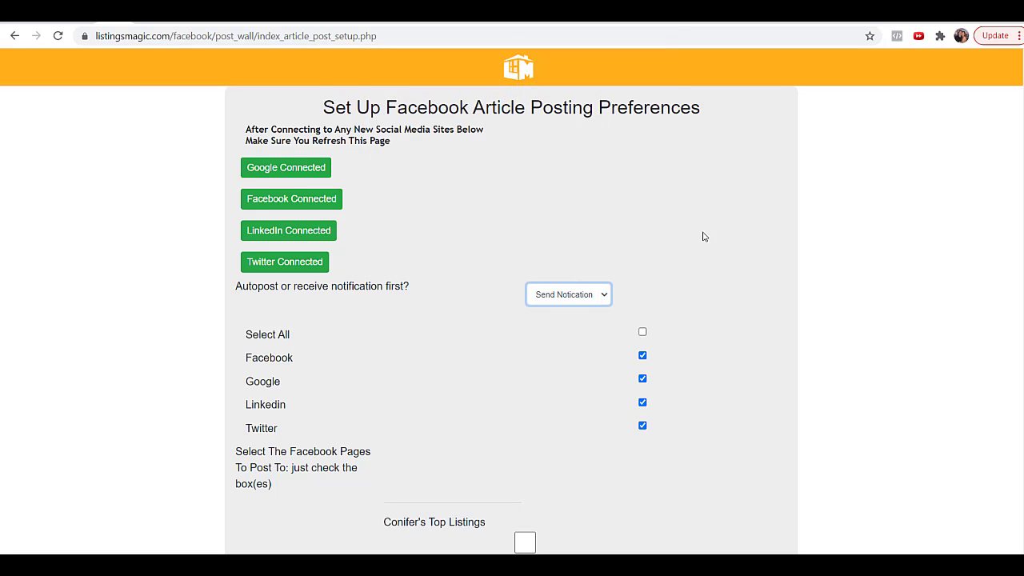
# - Review the chosen social networks, Facebook pages and posting days, and save the article posting settings
pyautogui.scroll(-1, 706, 233)
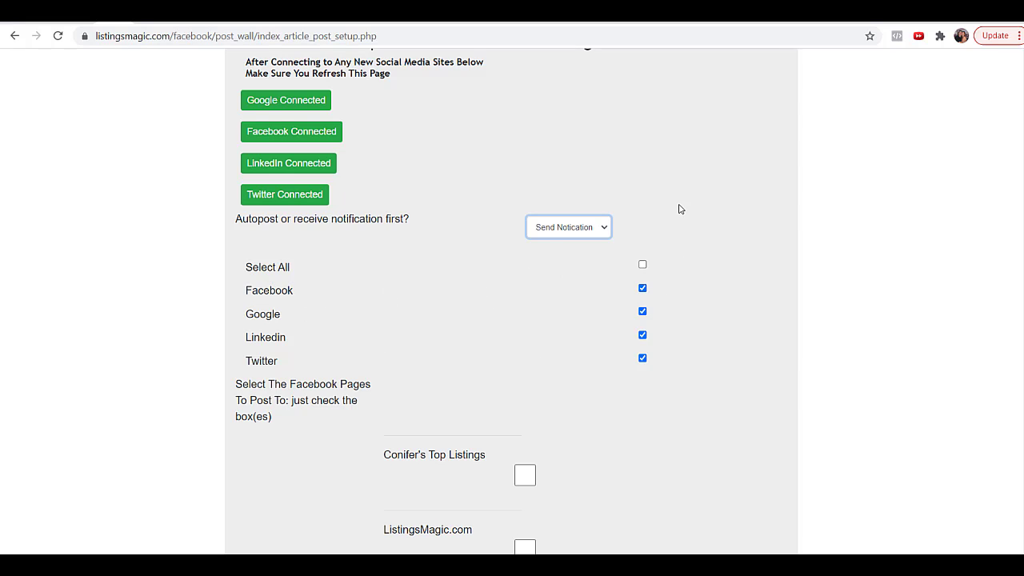
pyautogui.scroll(-2, 677, 208)
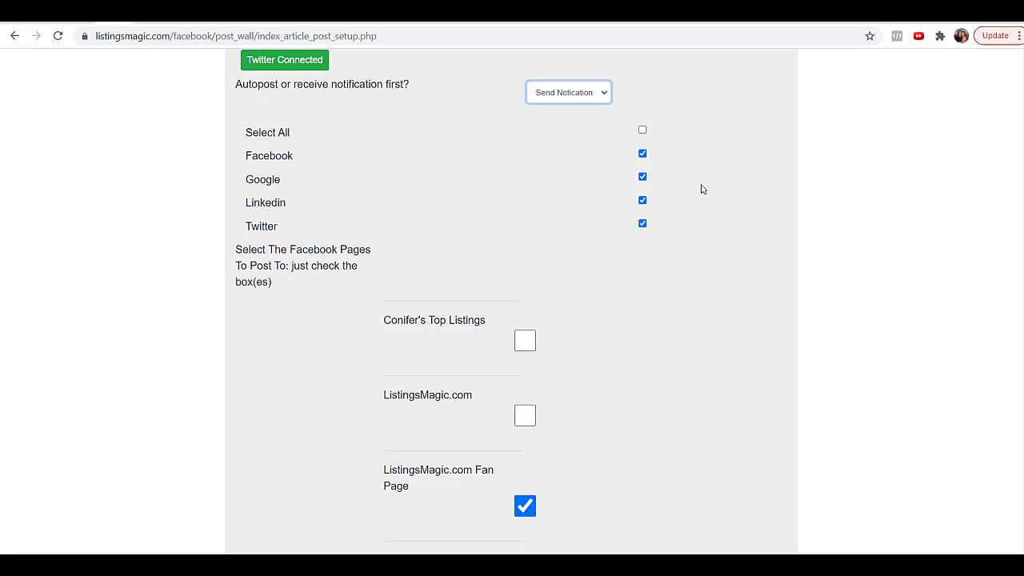
pyautogui.scroll(-3, 699, 192)
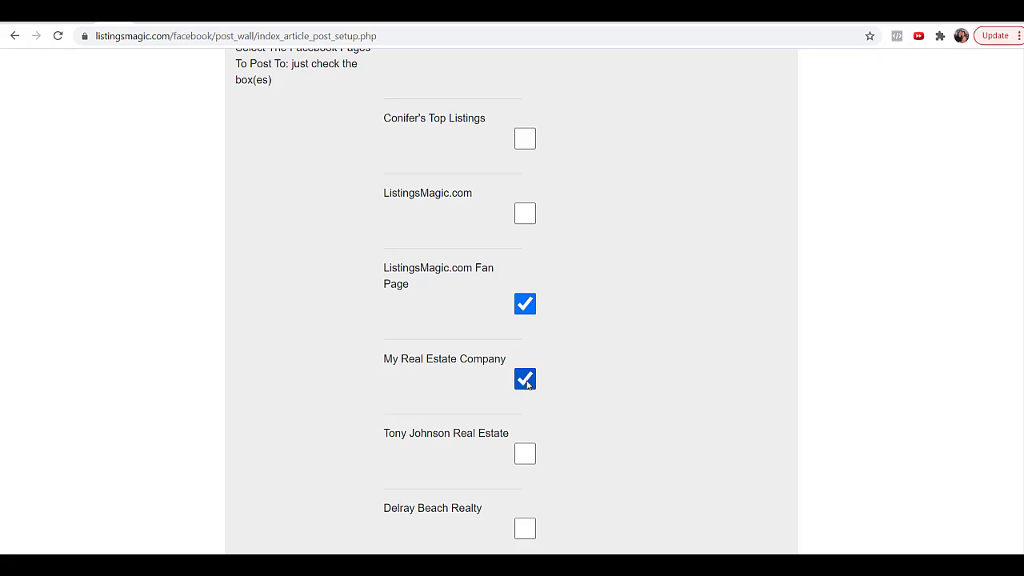
pyautogui.scroll(-3, 608, 285)
pyautogui.scroll(-4, 608, 285)
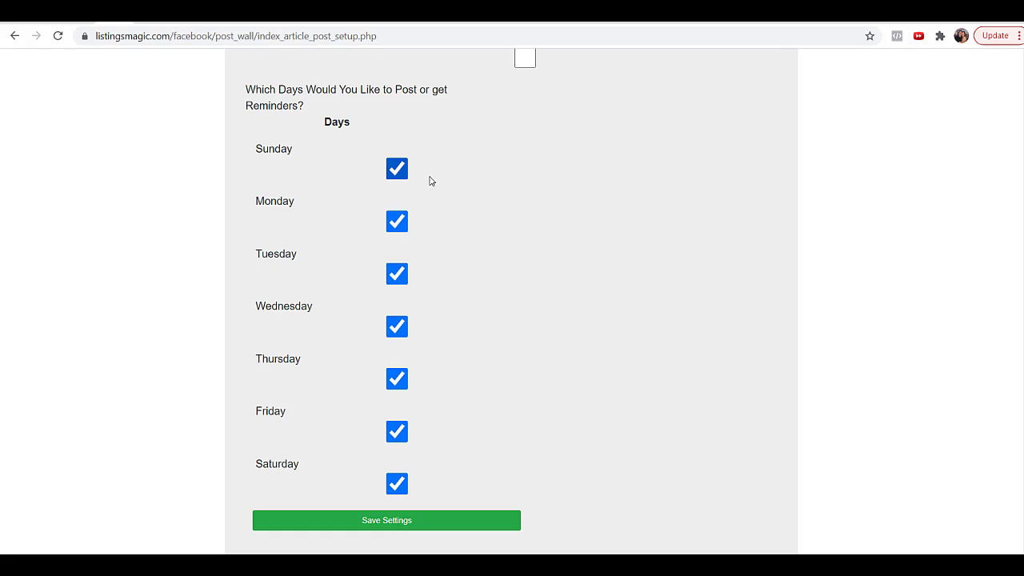
pyautogui.click(424, 520)
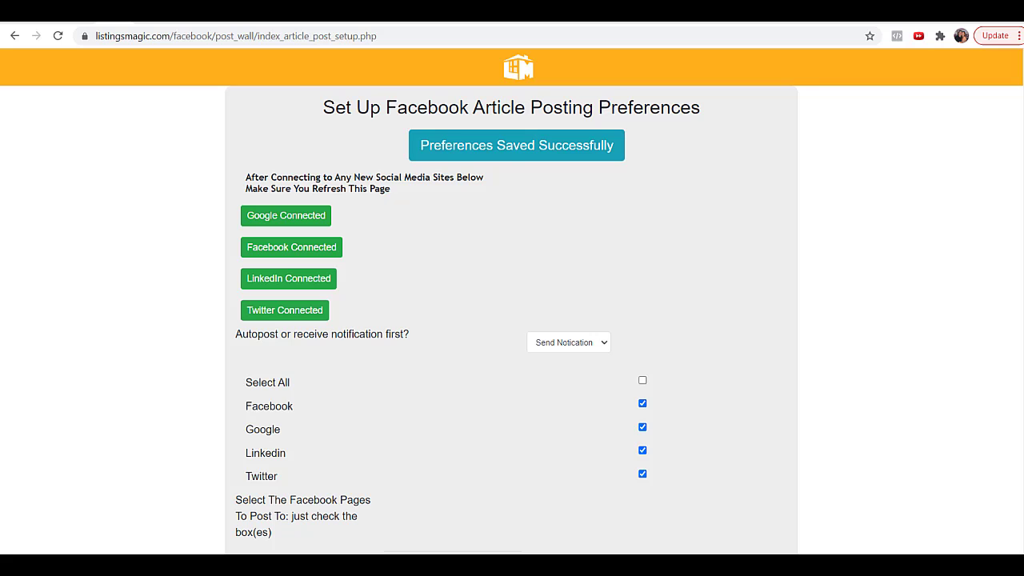
# - Switch to the phone's Messages, open the latest Social Media Posting Suggestion link, and show the page in the browser's mobile device view
pyautogui.hotkey('alt', 'Tab')
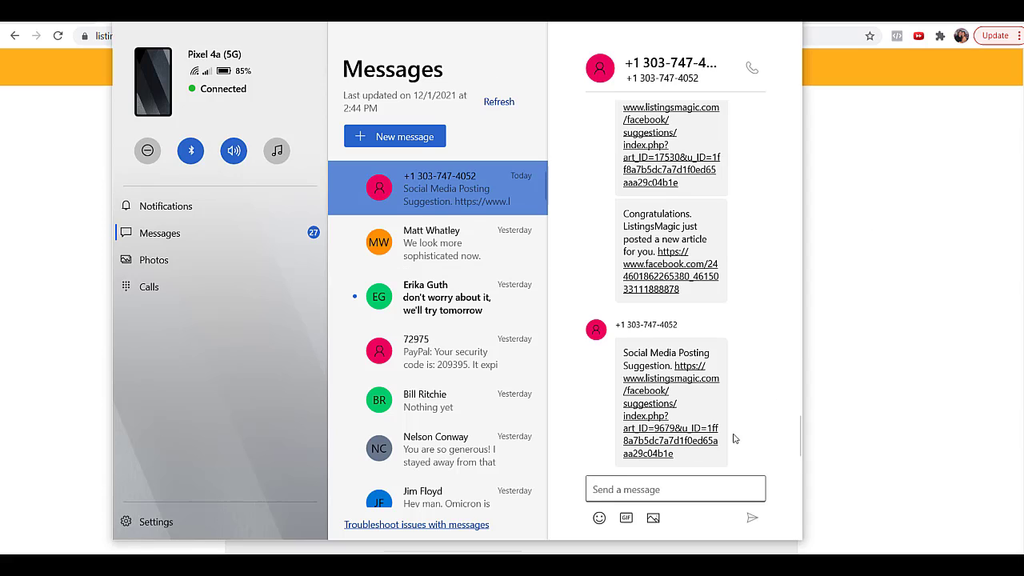
pyautogui.click(656, 403)
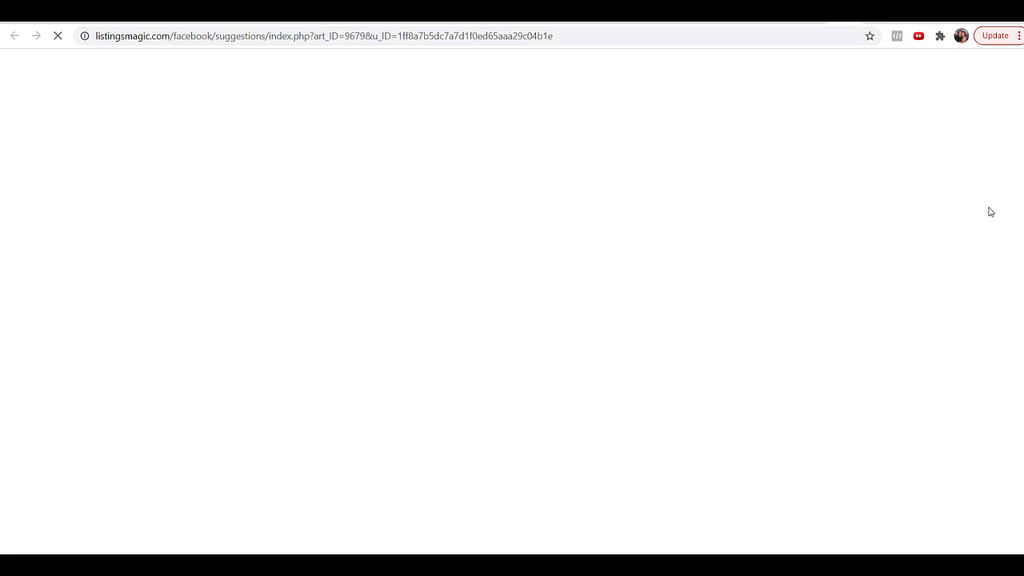
pyautogui.hotkey('ctrl', 'shift', 'i')
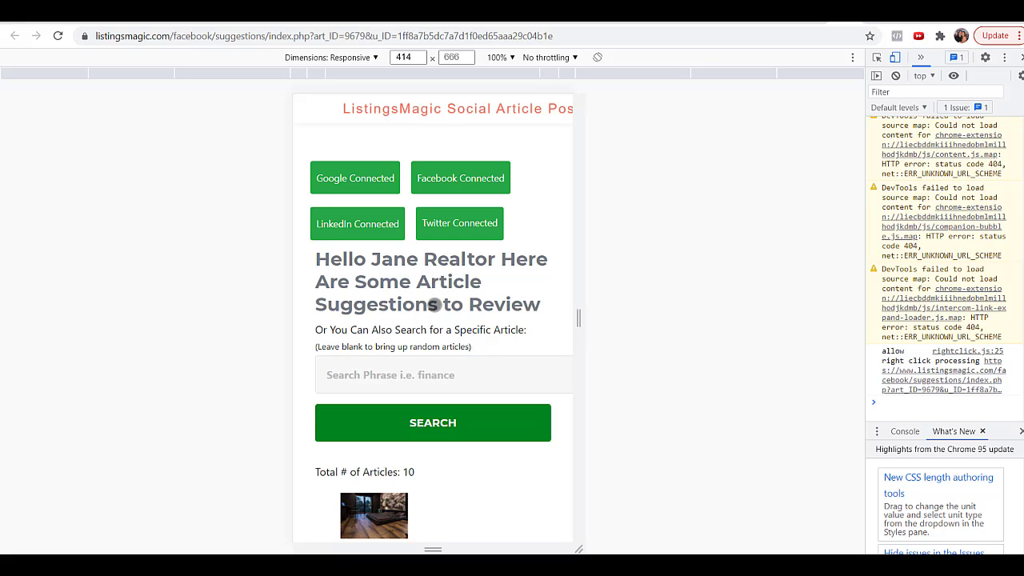
# - Look through the list of suggested articles and return to the article search
pyautogui.scroll(-3, 433, 305)
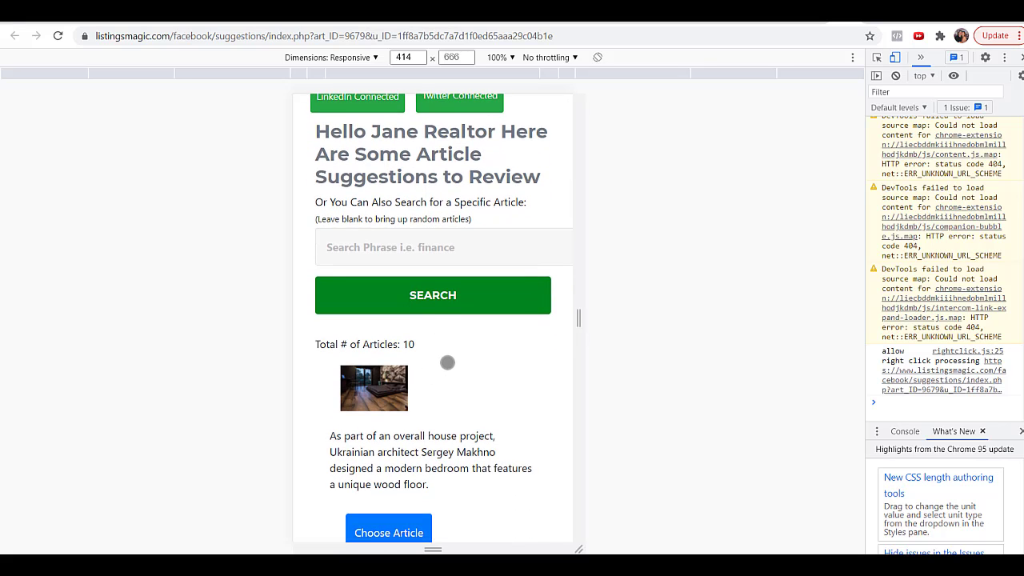
pyautogui.scroll(-2, 448, 362)
pyautogui.scroll(-1, 459, 315)
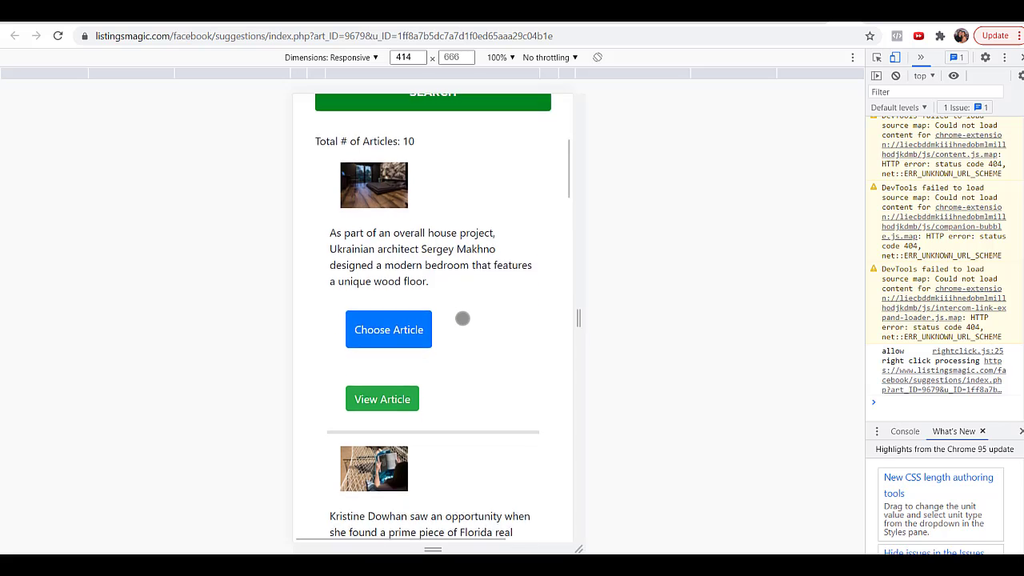
pyautogui.scroll(-7, 463, 319)
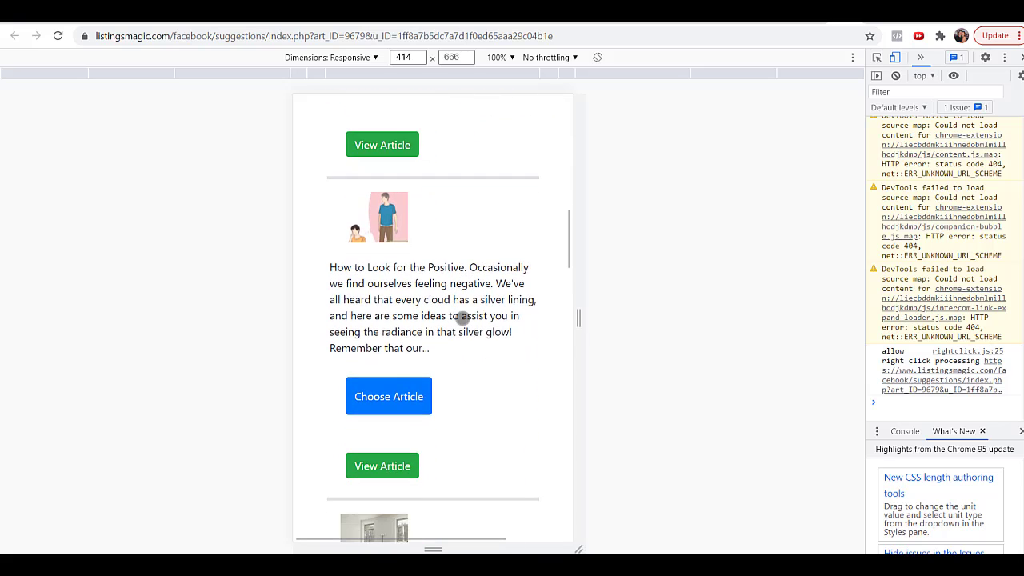
pyautogui.scroll(-8, 463, 319)
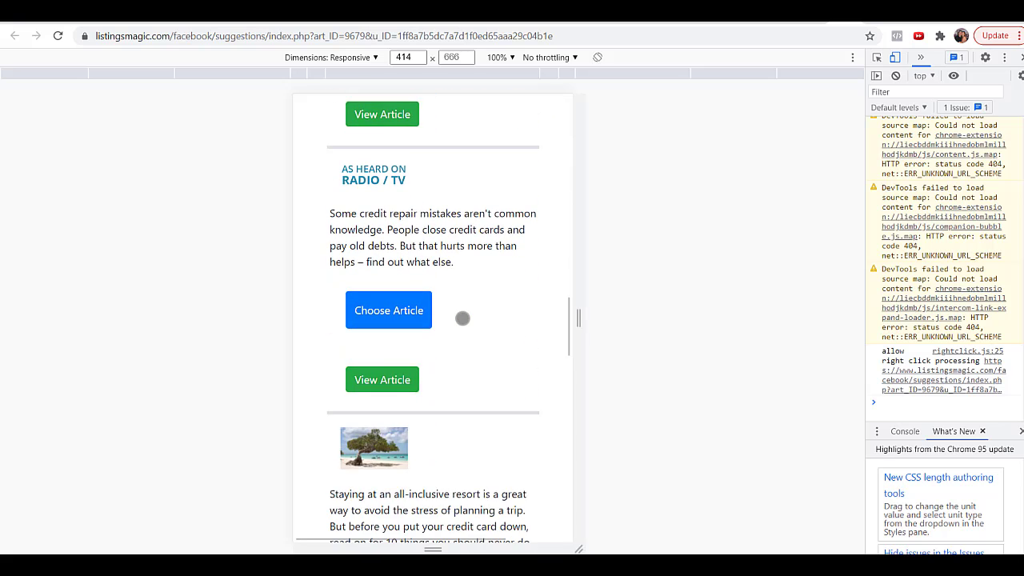
pyautogui.scroll(-6, 462, 318)
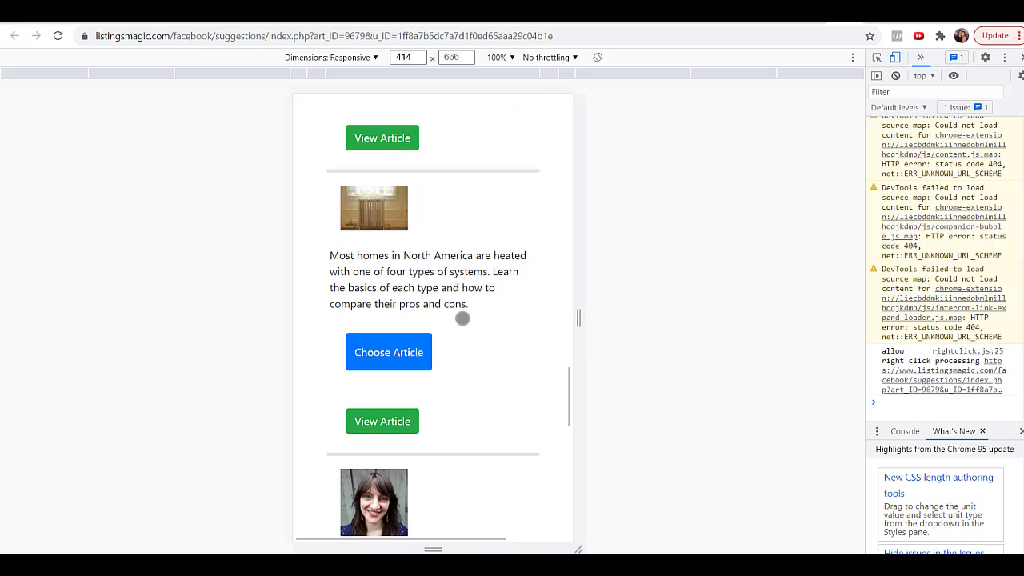
pyautogui.scroll(-2, 463, 318)
pyautogui.scroll(7, 463, 318)
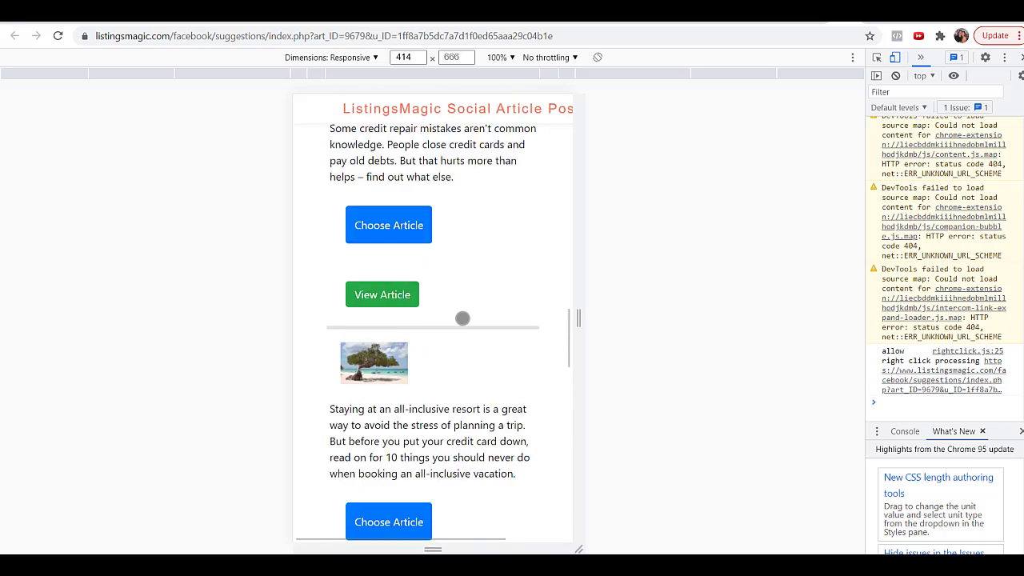
pyautogui.scroll(15, 463, 318)
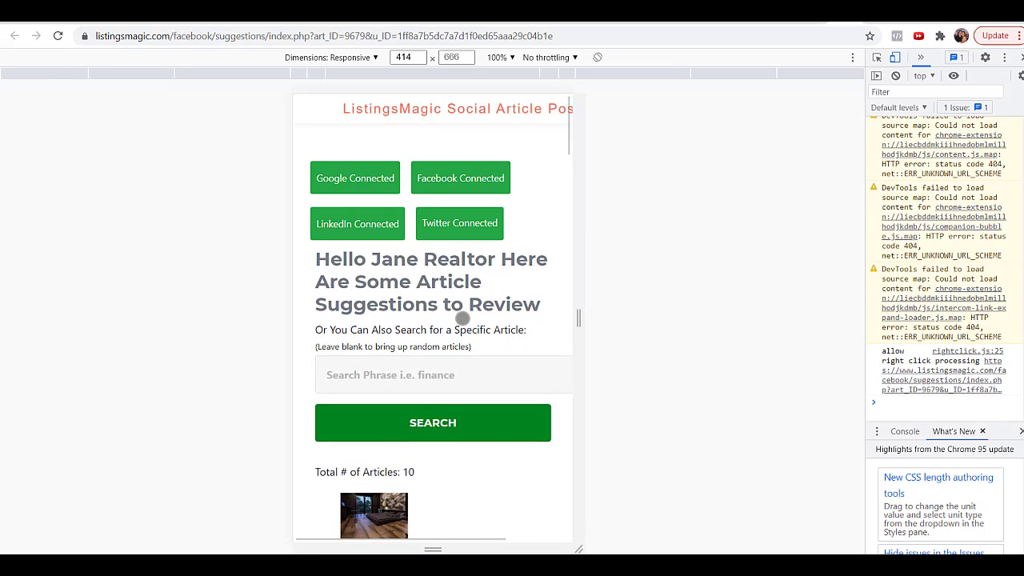
# - Search for articles with a blank phrase to bring up random suggestions, and repeat the search for another set
pyautogui.click(380, 378)
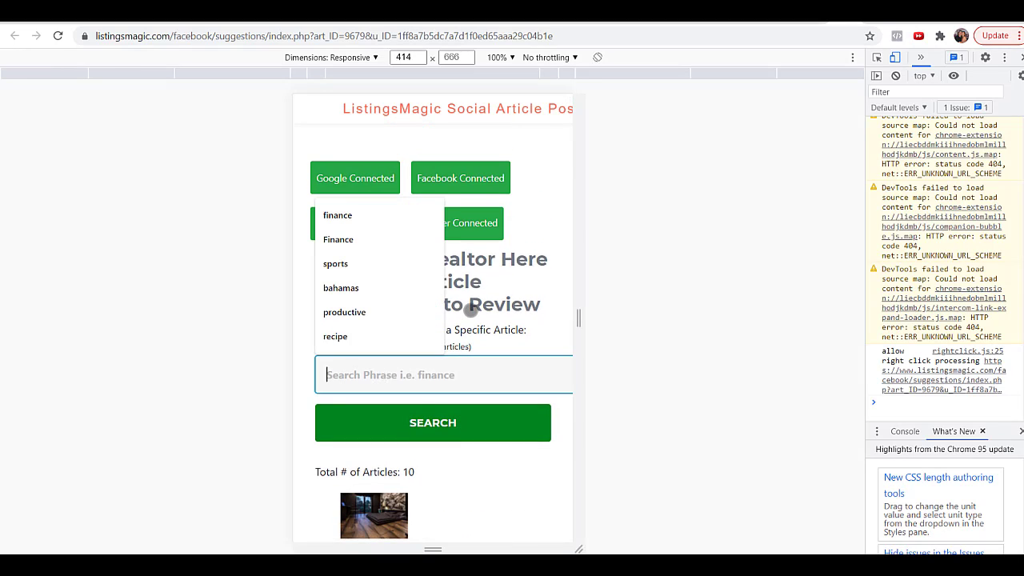
pyautogui.click(471, 309)
pyautogui.click(439, 425)
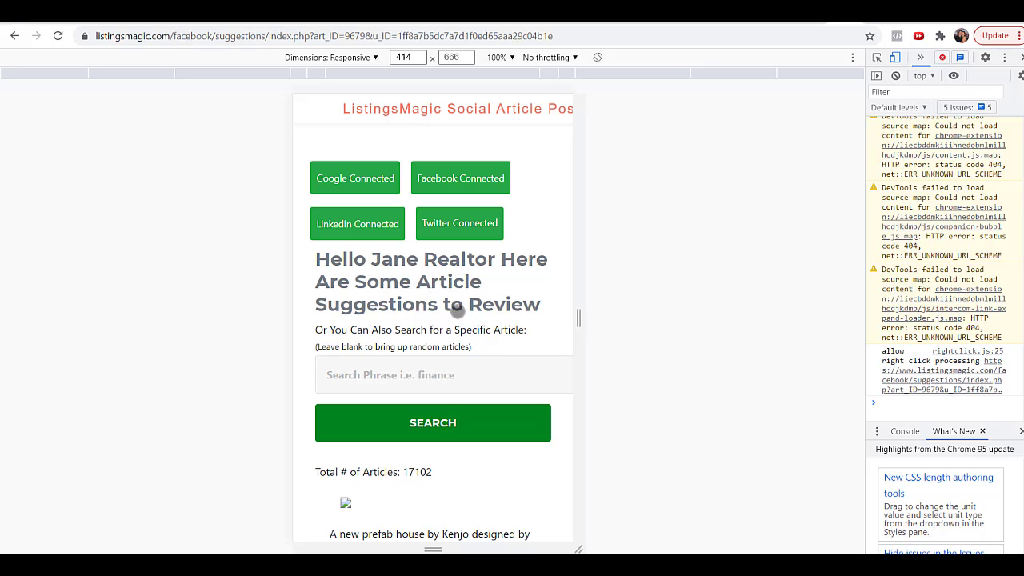
pyautogui.click(445, 423)
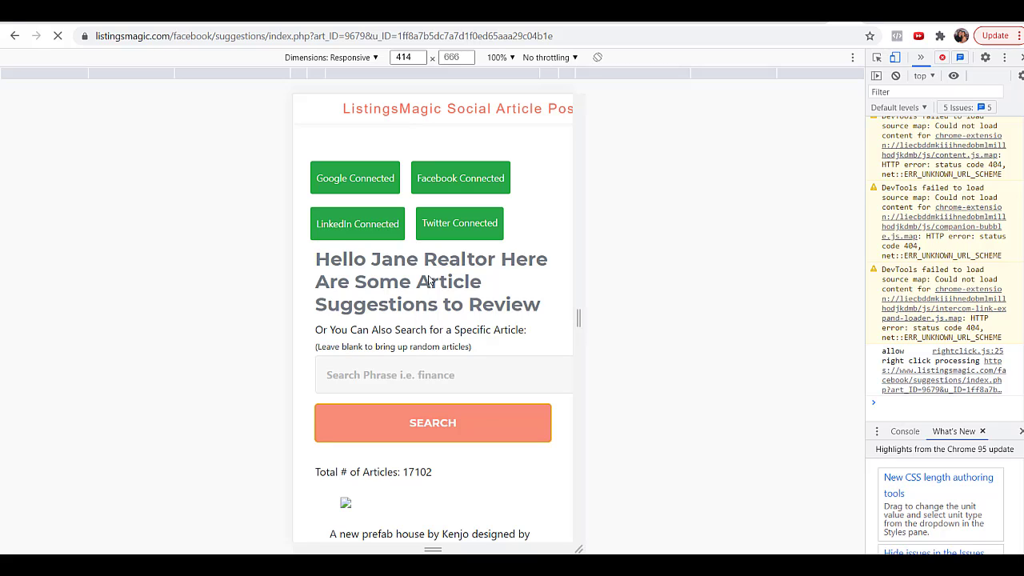
# - Find the suggested article about the bad habit of procrastination and view it in full
pyautogui.scroll(-1, 429, 277)
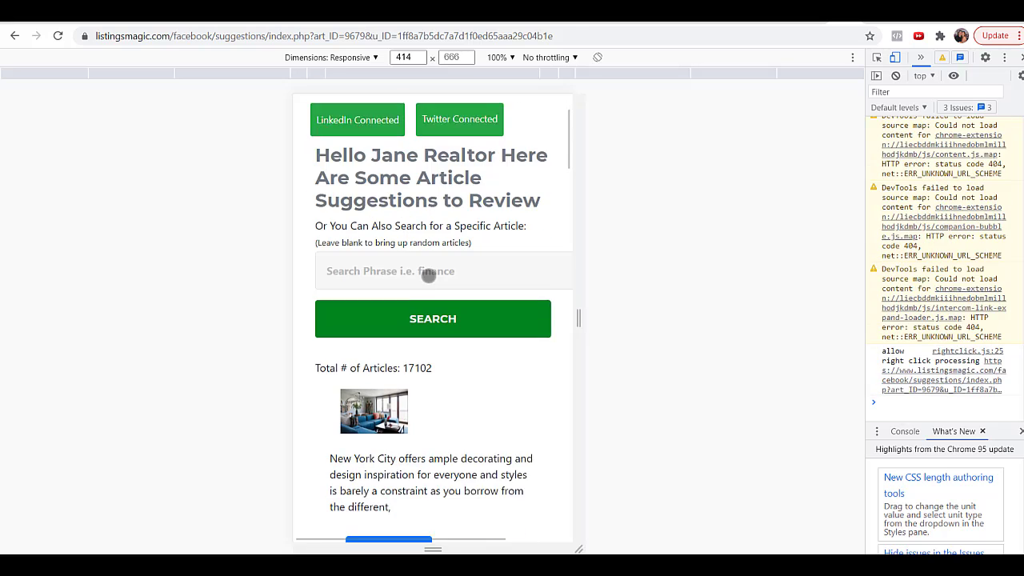
pyautogui.scroll(-5, 482, 366)
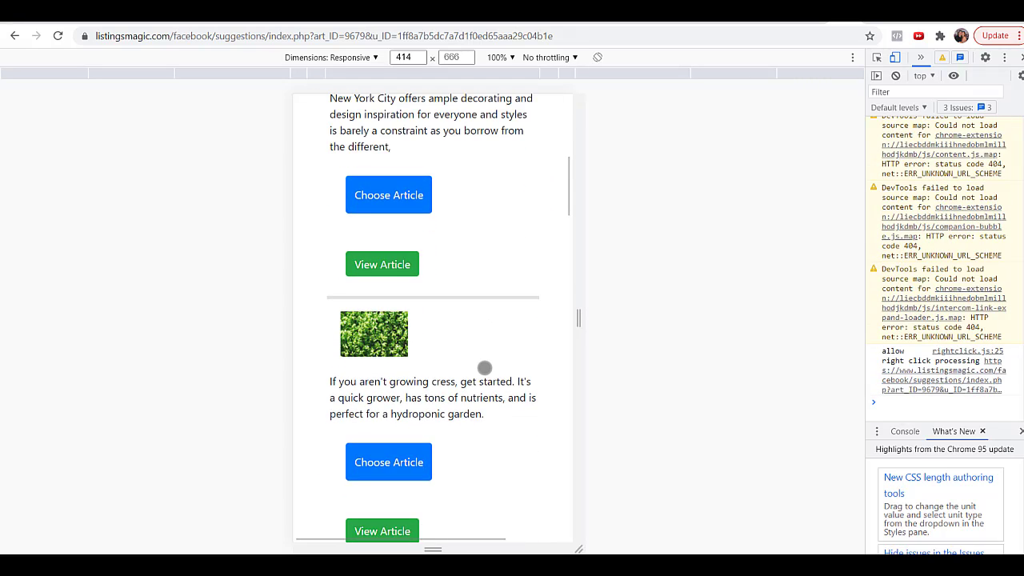
pyautogui.scroll(-2, 485, 368)
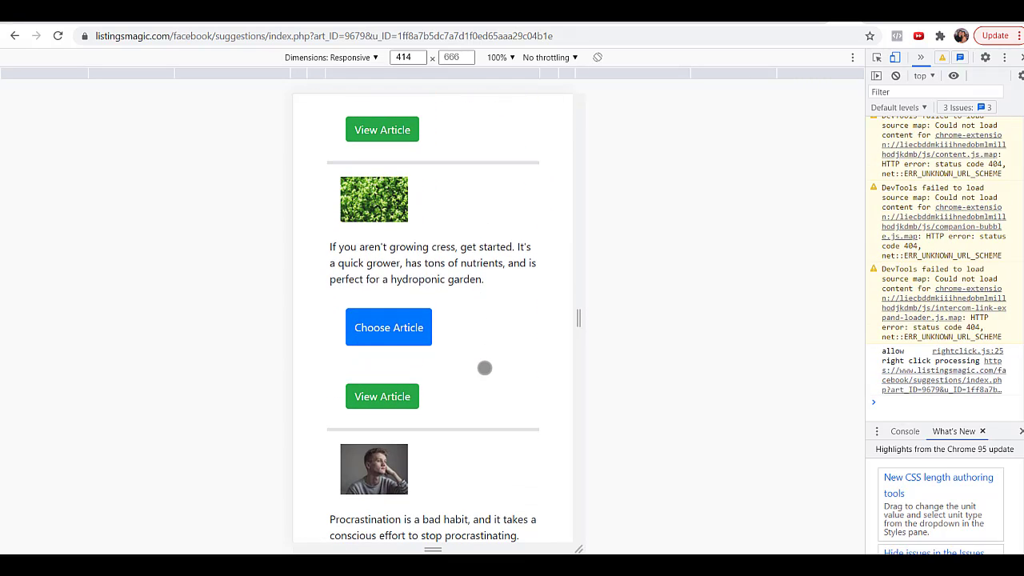
pyautogui.scroll(-2, 485, 368)
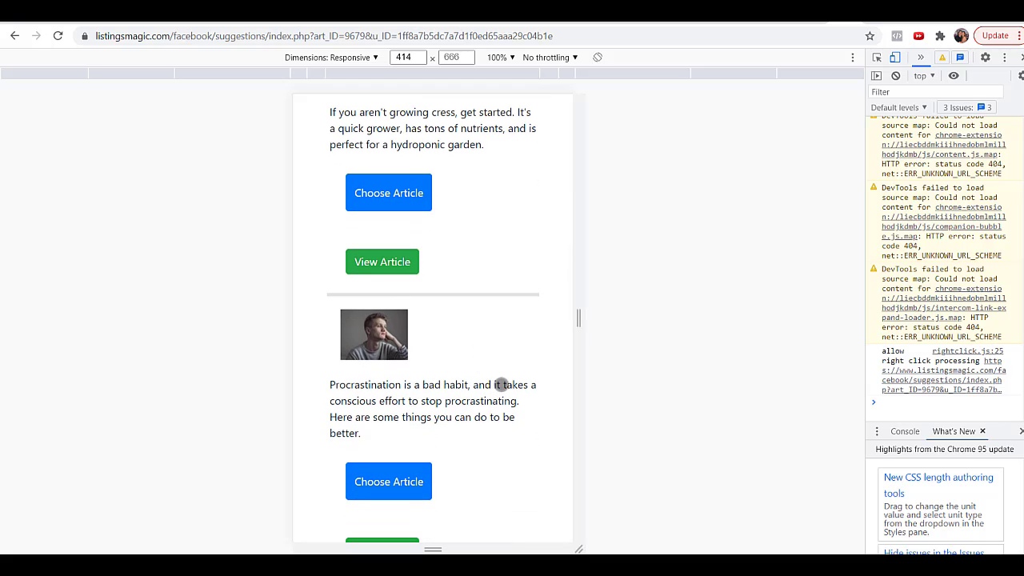
pyautogui.scroll(-1, 501, 385)
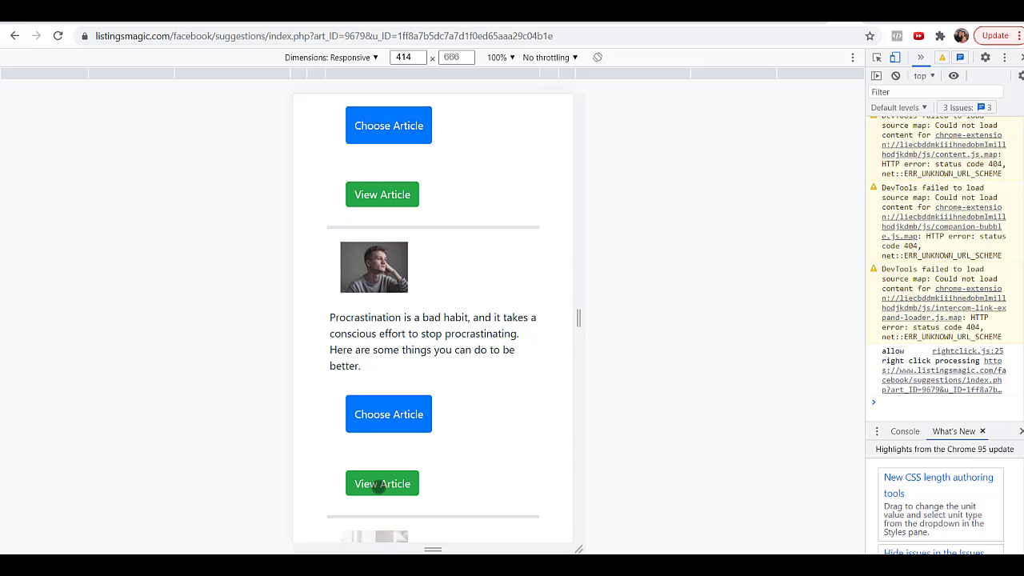
pyautogui.click(377, 489)
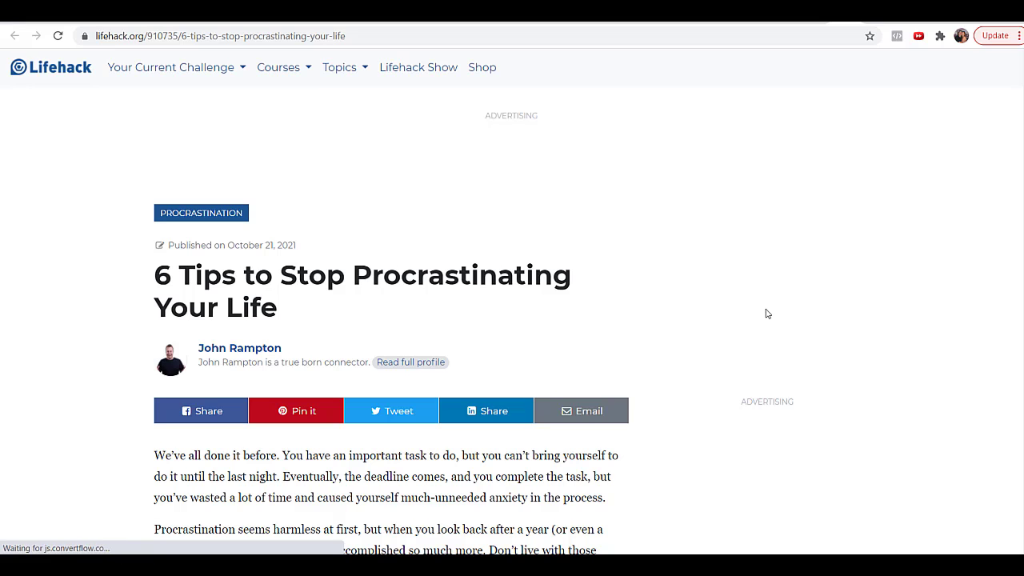
# - Show the procrastination article in the mobile device view, look through it, and return to the article suggestions
pyautogui.hotkey('ctrl', 'shift', 'i')
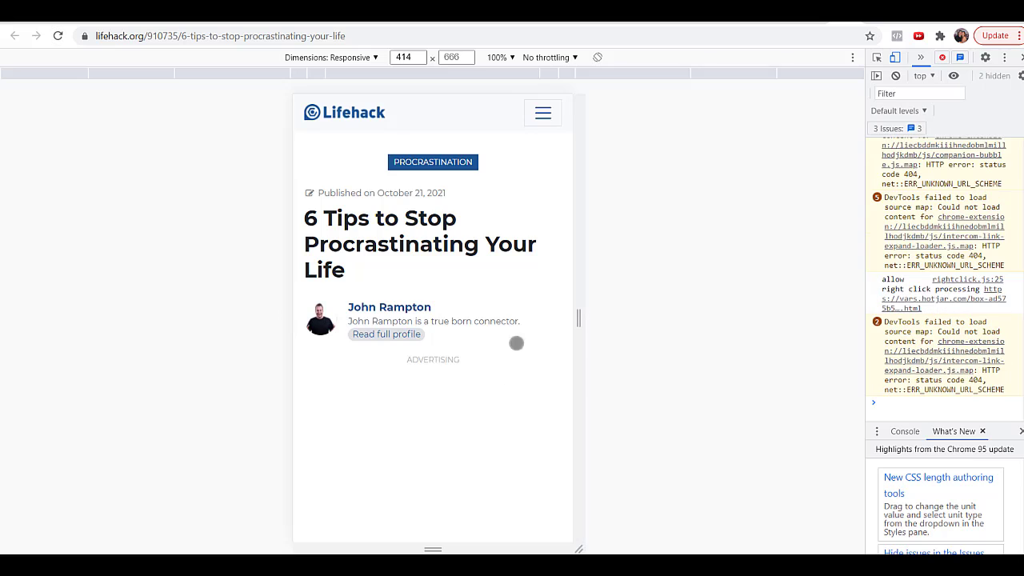
pyautogui.scroll(-4, 516, 343)
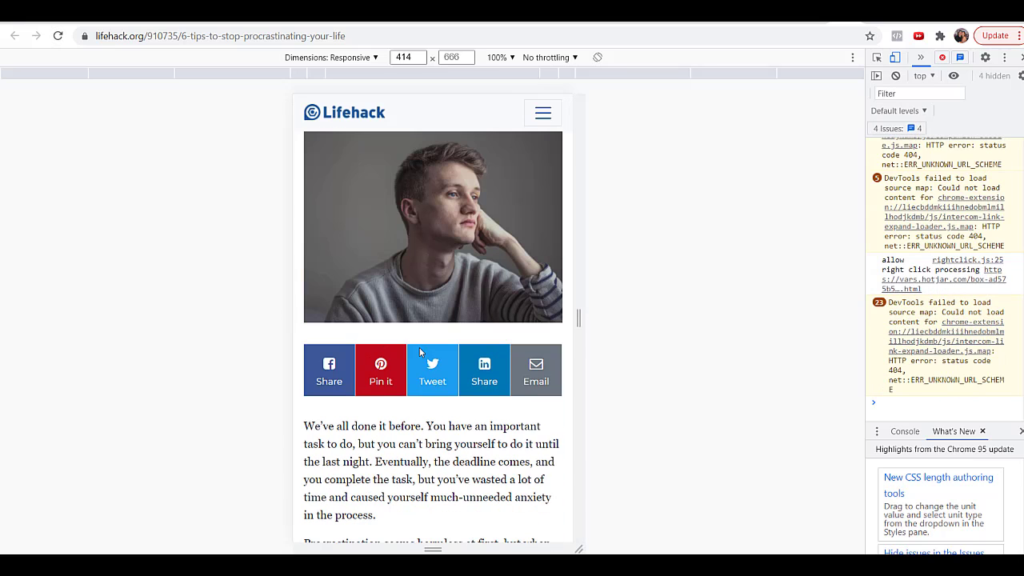
pyautogui.scroll(-1, 429, 413)
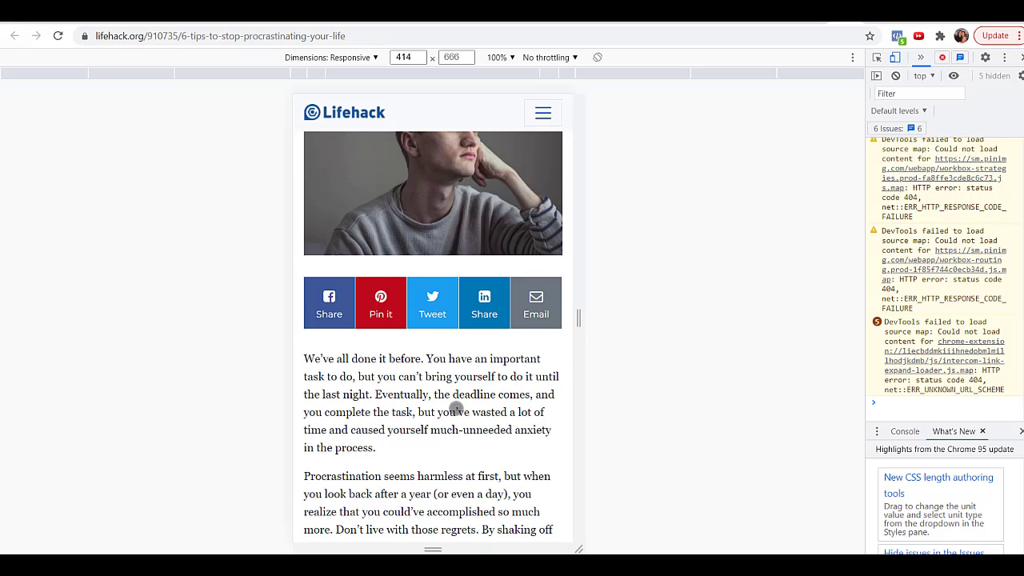
pyautogui.click(832, 11)
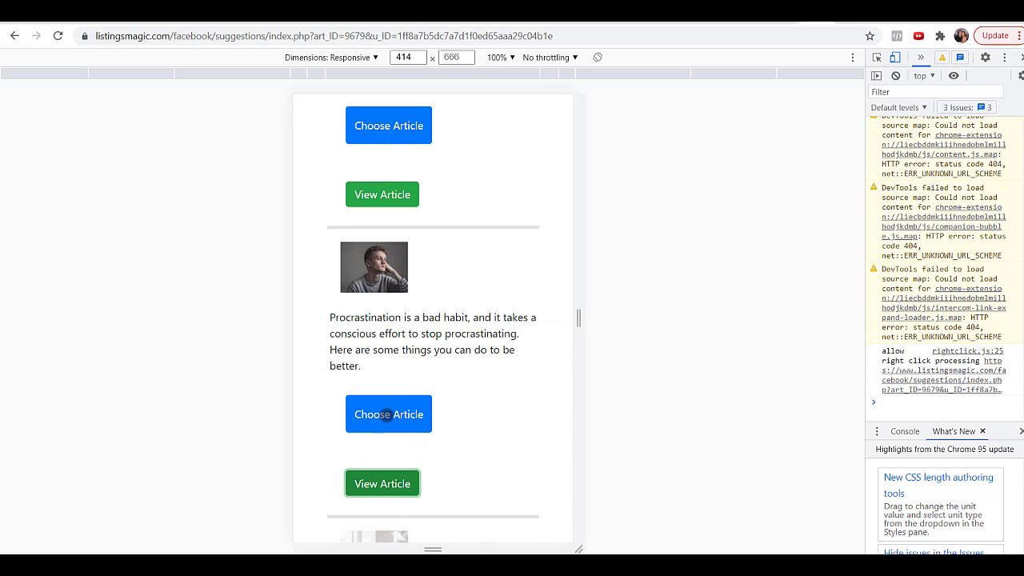
# - Choose the procrastination article for posting, switching Facebook off and on again so that Facebook, Google, LinkedIn and Twitter are all selected
pyautogui.click(387, 415)
pyautogui.scroll(-3, 492, 333)
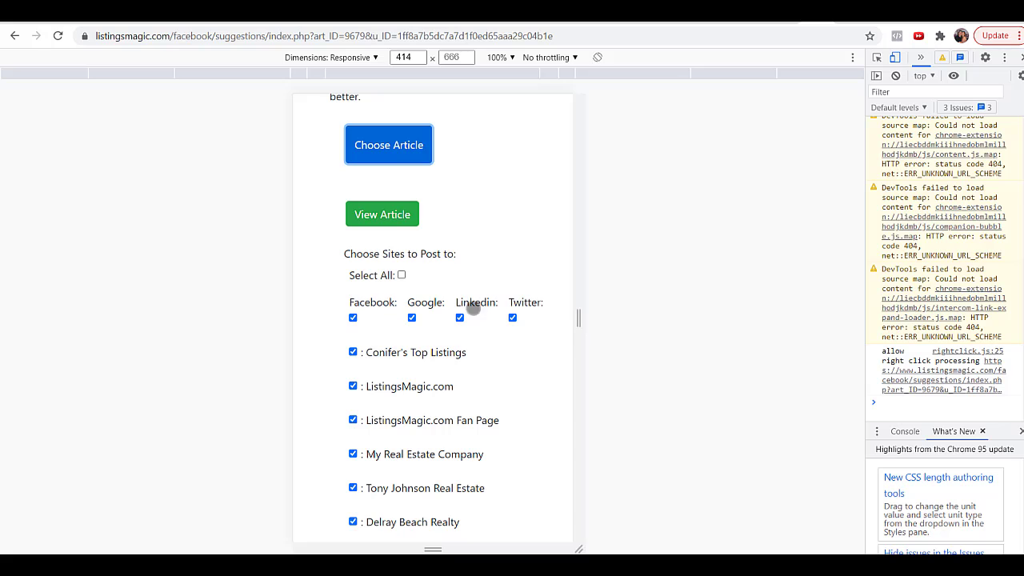
pyautogui.scroll(-1, 512, 361)
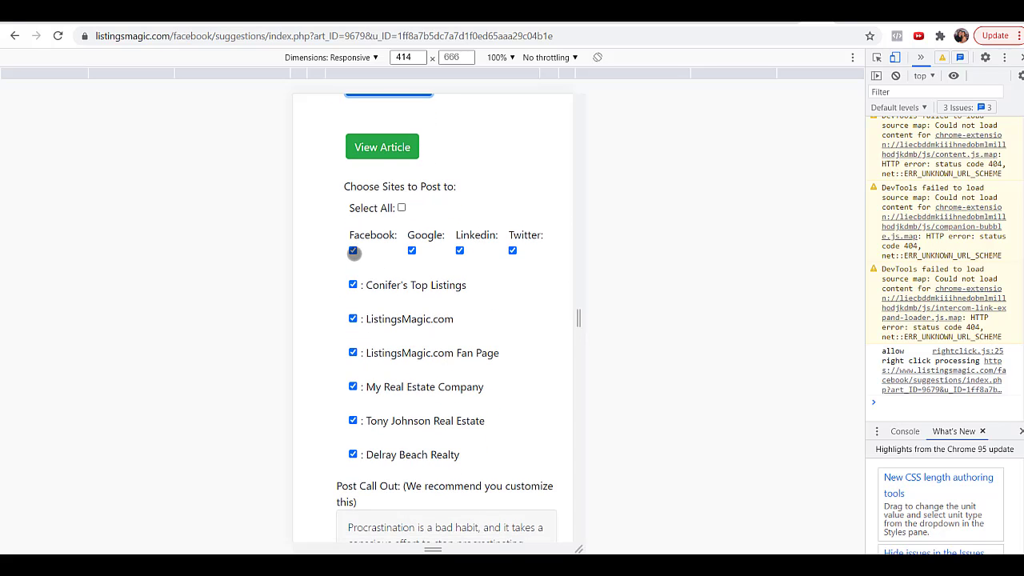
pyautogui.click(353, 251)
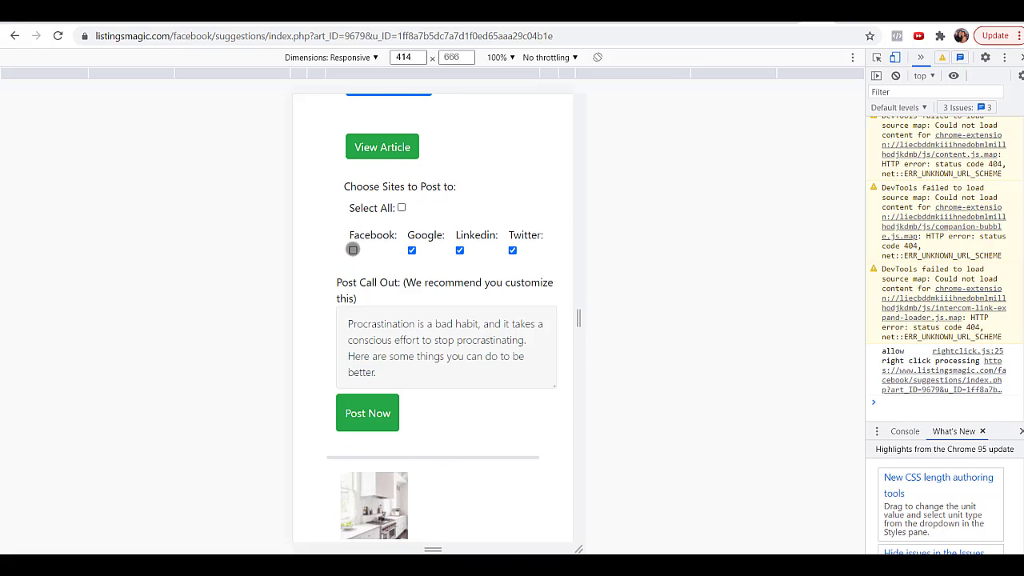
pyautogui.click(353, 251)
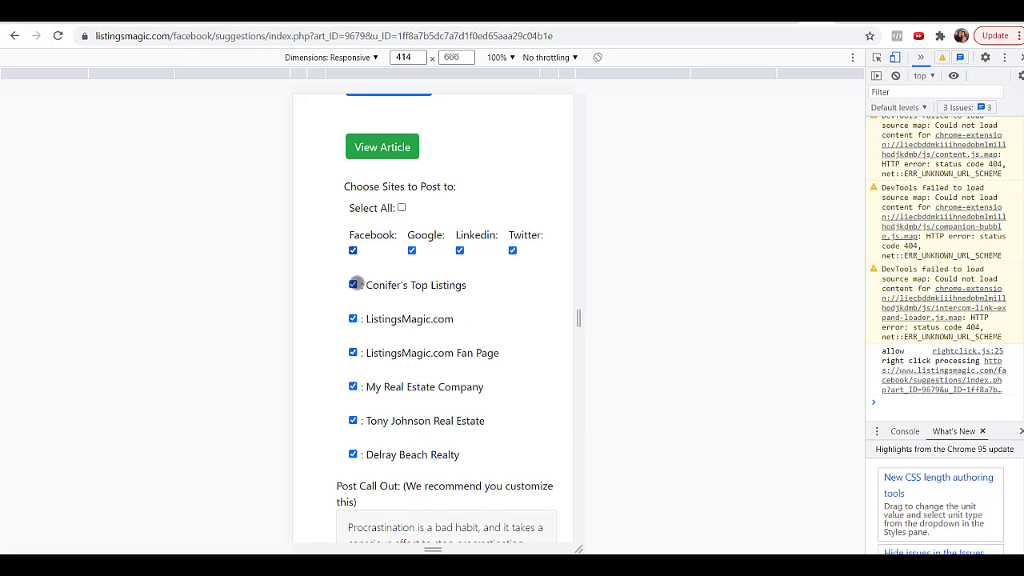
# - Limit the Facebook pages to post to to ListingsMagic.com Fan Page and My Real Estate Company
pyautogui.click(353, 285)
pyautogui.click(353, 318)
pyautogui.click(353, 420)
pyautogui.click(353, 454)
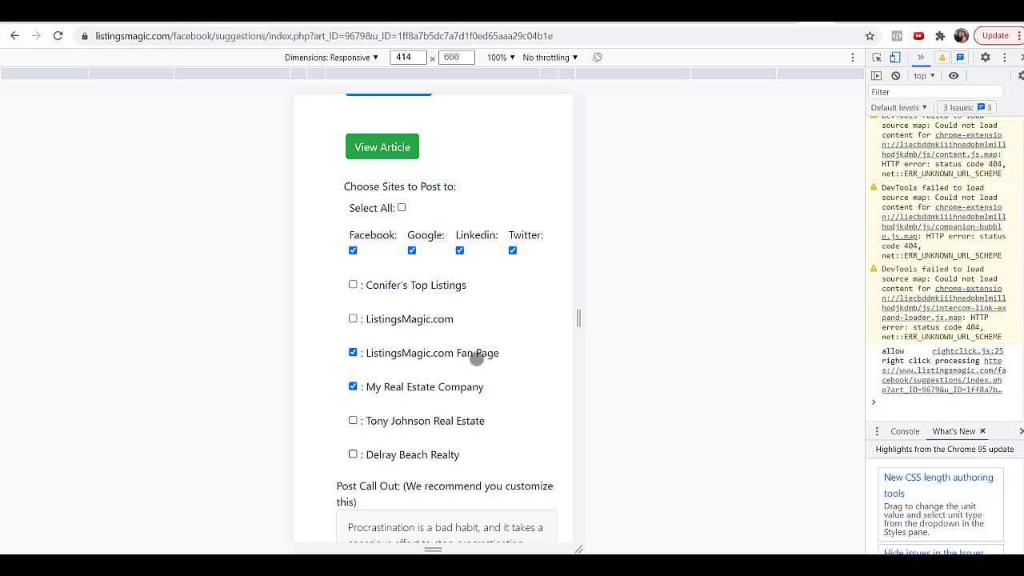
# - Add "I know all too well the challenges of procrastination." to the start of the post call out and publish the post
pyautogui.scroll(-3, 477, 359)
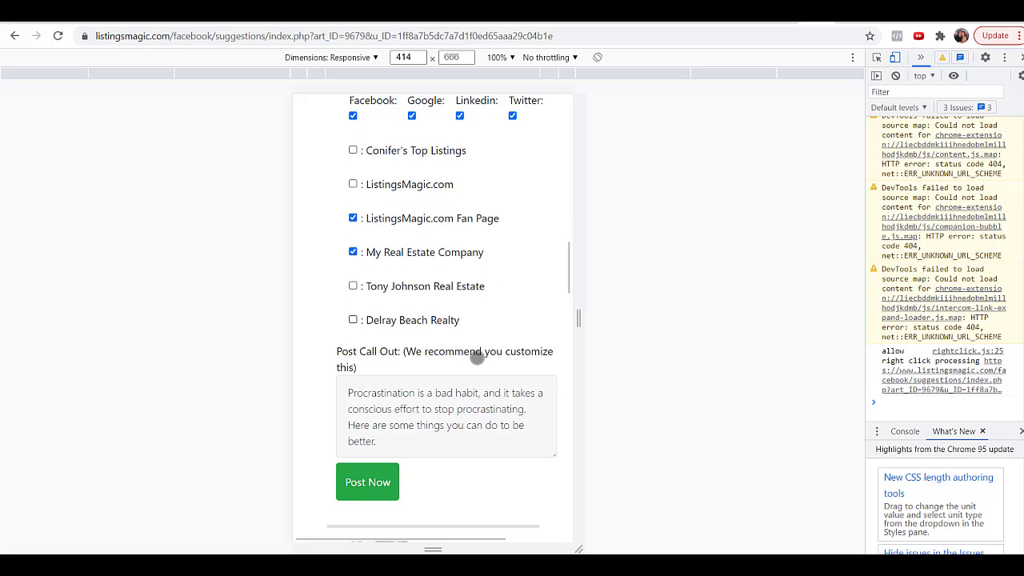
pyautogui.click(348, 393)
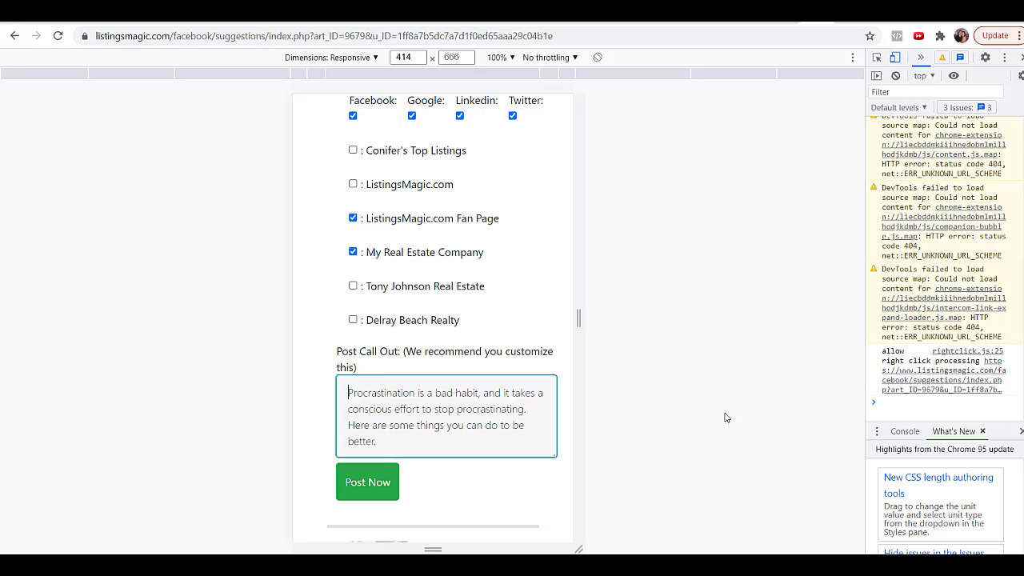
pyautogui.write('I know ')
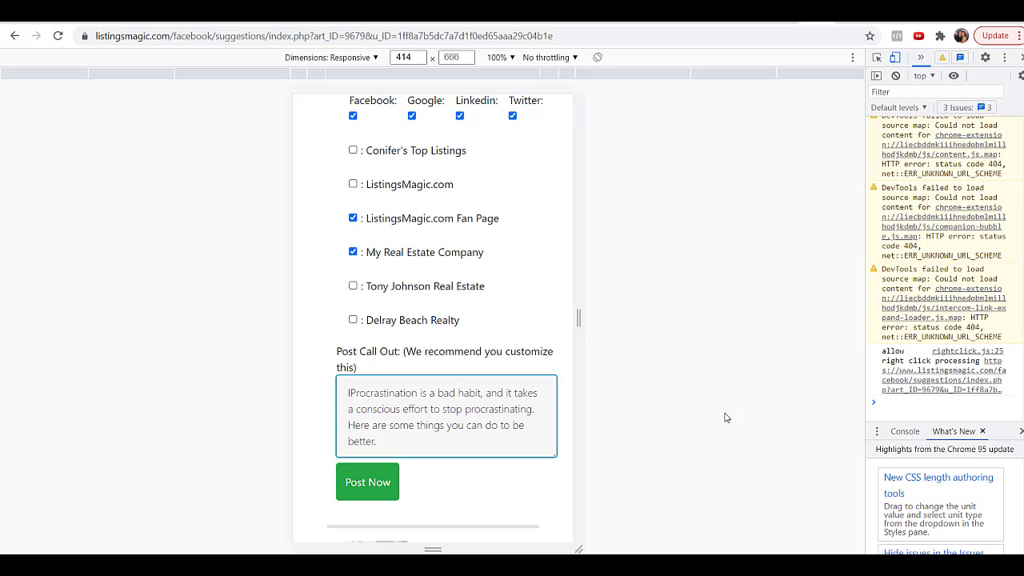
pyautogui.write('all too well ')
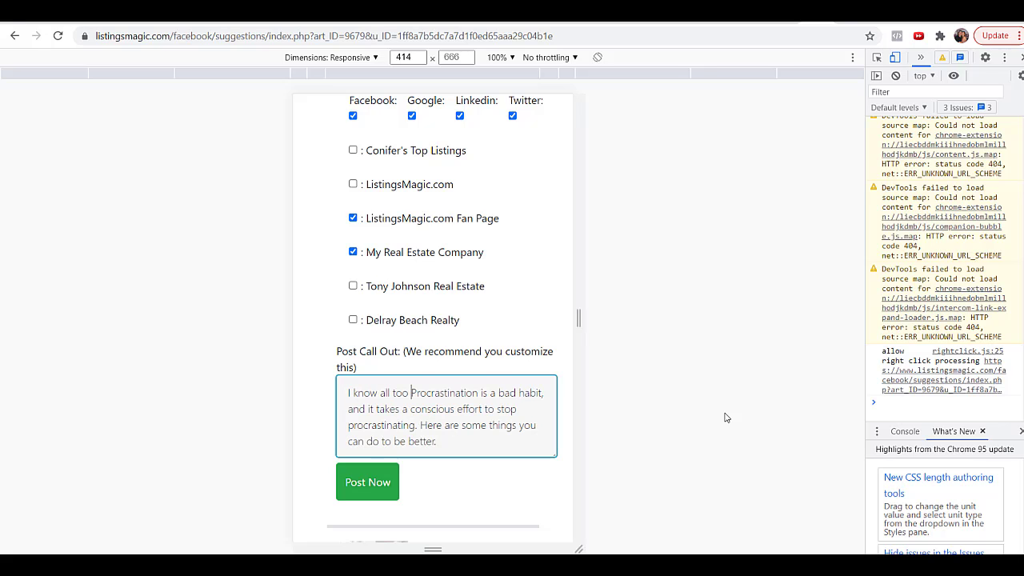
pyautogui.write('the challen')
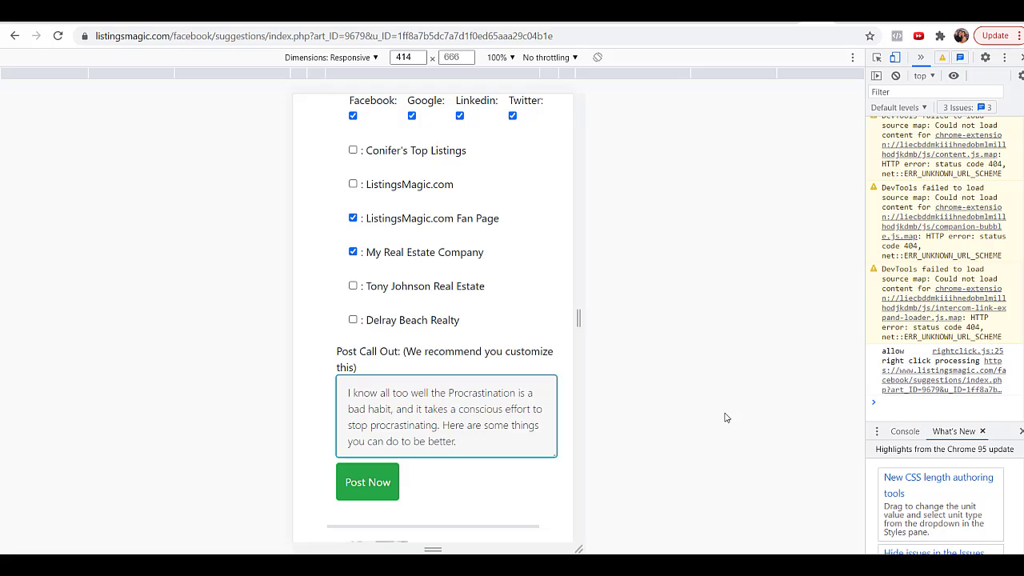
pyautogui.write('ges of pro')
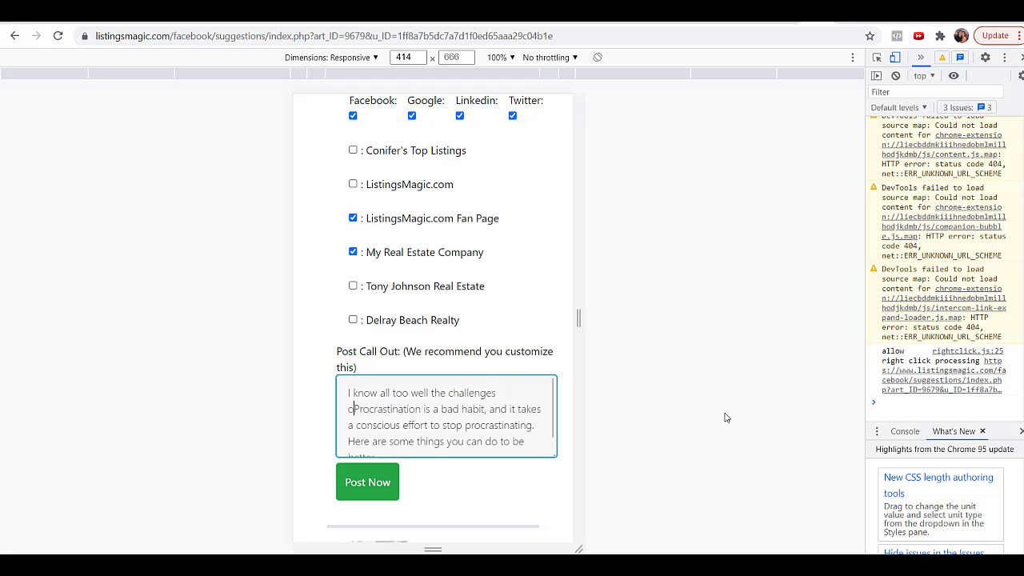
pyautogui.write('crastinat')
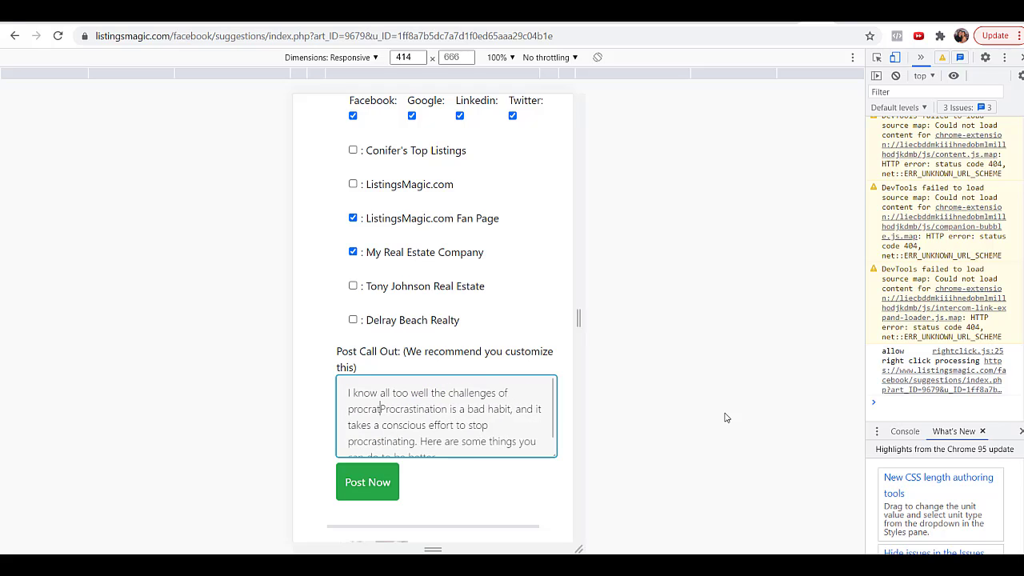
pyautogui.write('ion.')
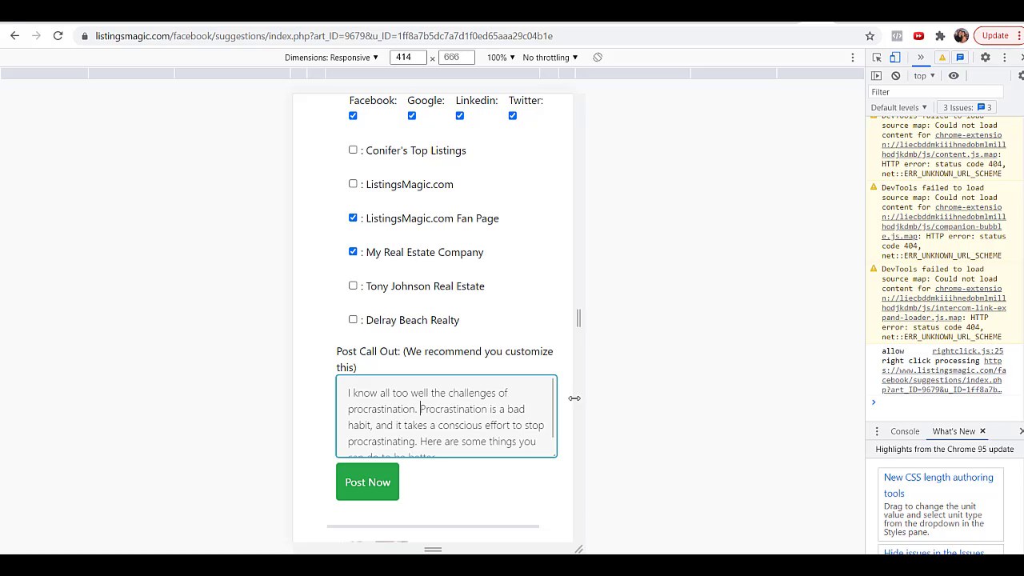
pyautogui.click(376, 483)
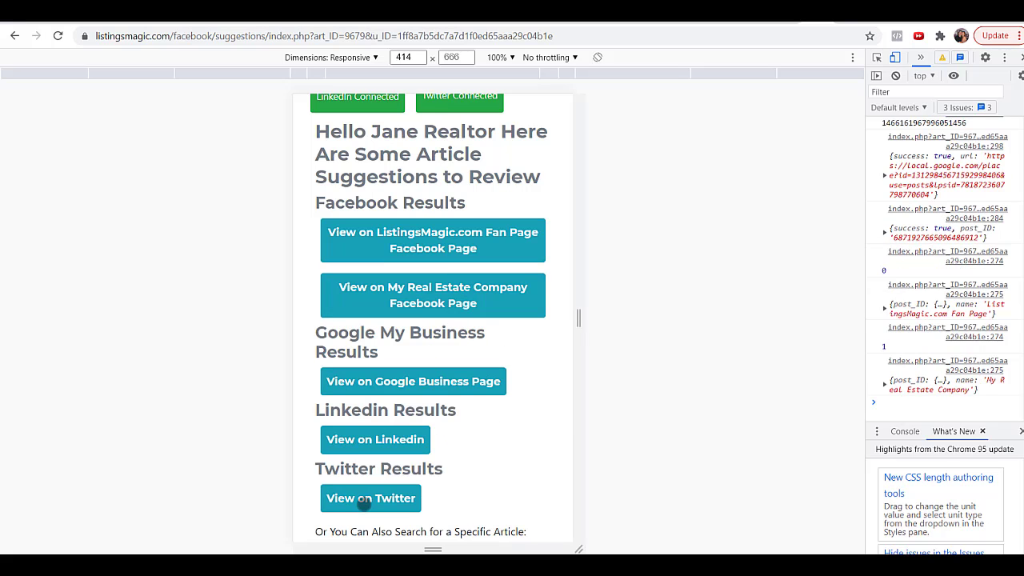
# - View the published post on the ListingsMagic.com Fan Page, highlight the custom sentence, and open the linked article without its workbook pop-up
pyautogui.click(424, 238)
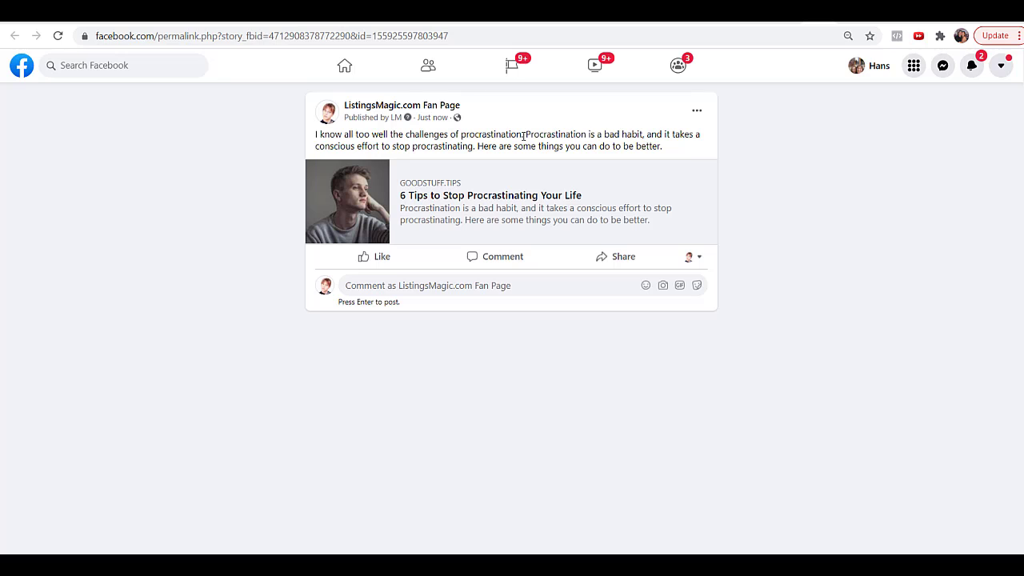
pyautogui.moveTo(524, 135); pyautogui.dragTo(303, 132)
pyautogui.click(441, 193)
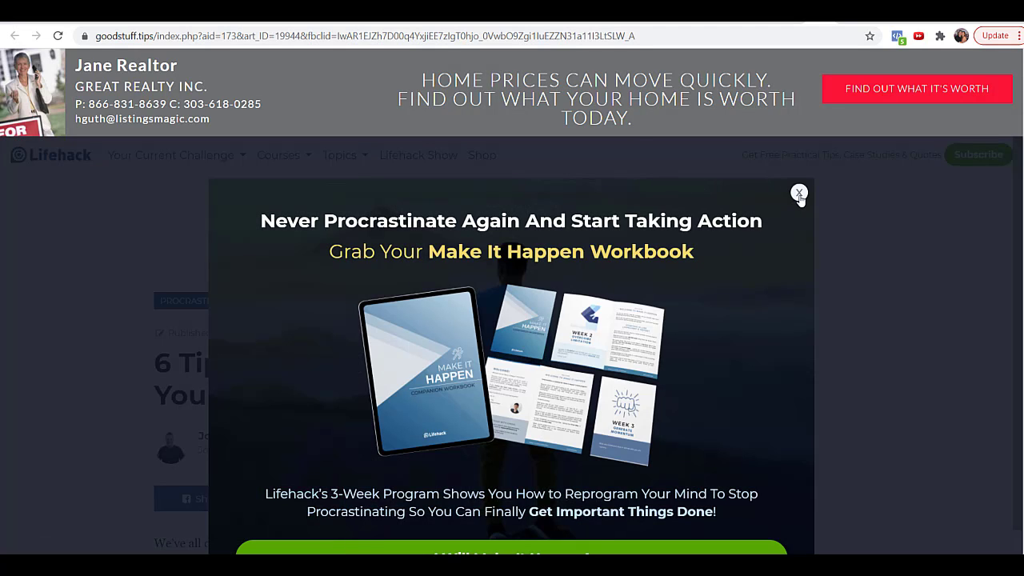
pyautogui.click(800, 192)
# - Look through the linked article under the agent's branded banner and return to the posting results
pyautogui.scroll(-8, 624, 315)
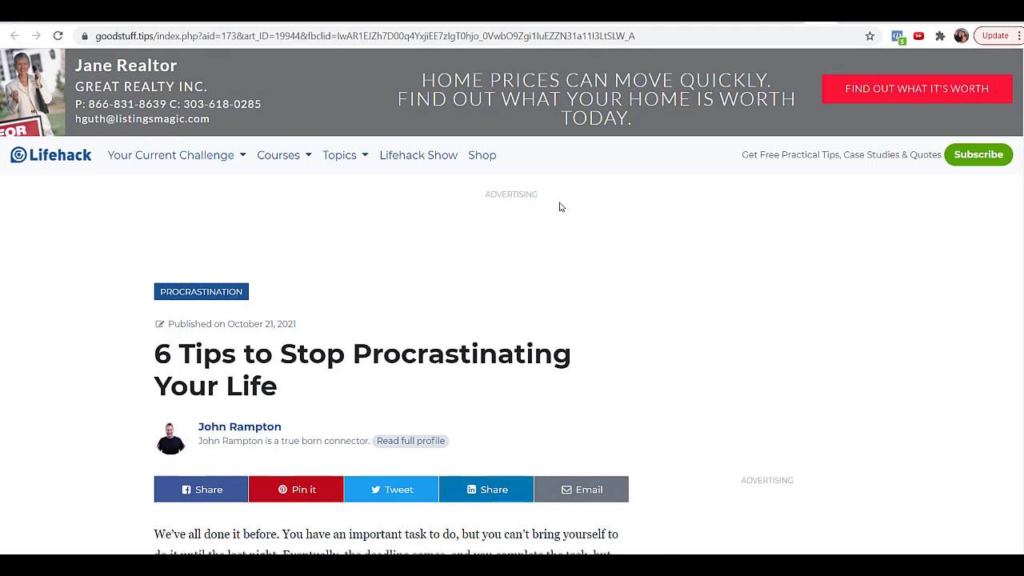
pyautogui.scroll(-6, 624, 316)
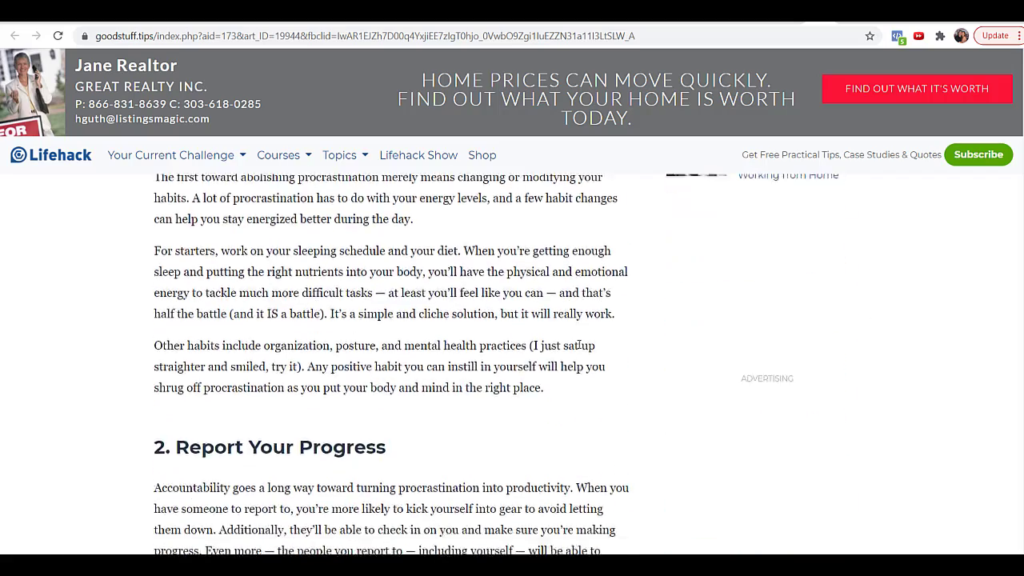
pyautogui.scroll(-6, 579, 349)
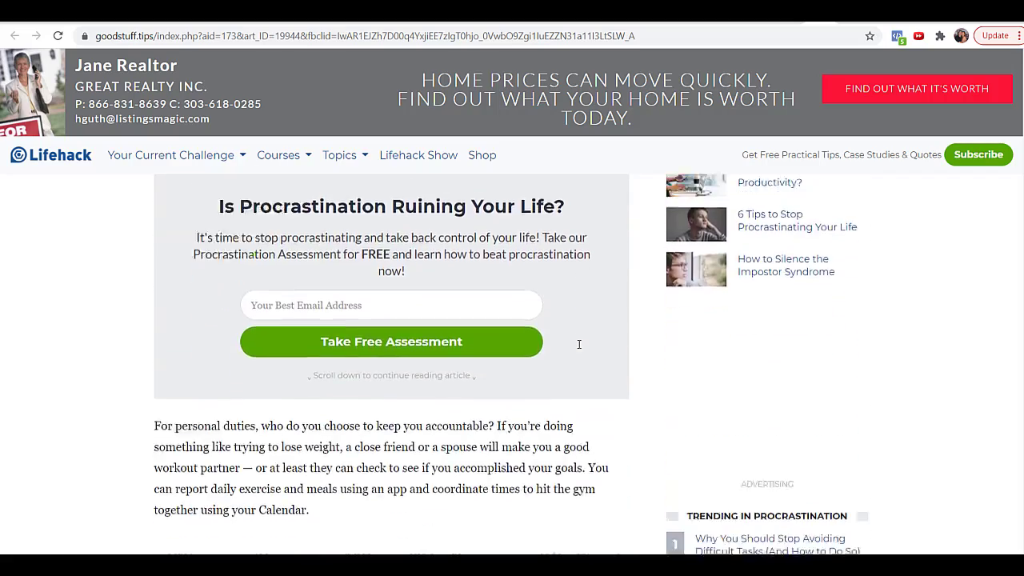
pyautogui.scroll(7, 513, 367)
pyautogui.scroll(10, 513, 368)
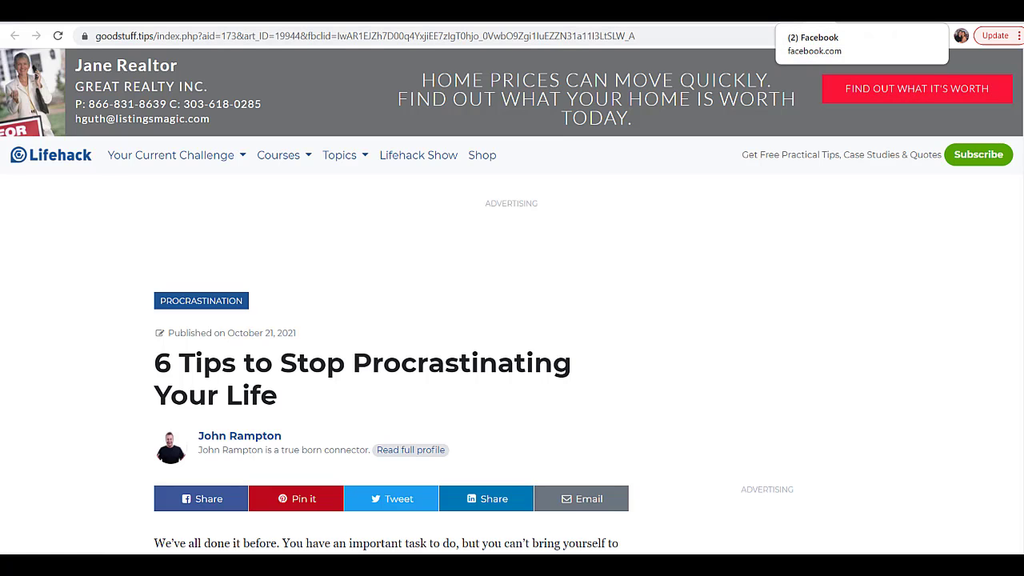
pyautogui.click(824, 11)
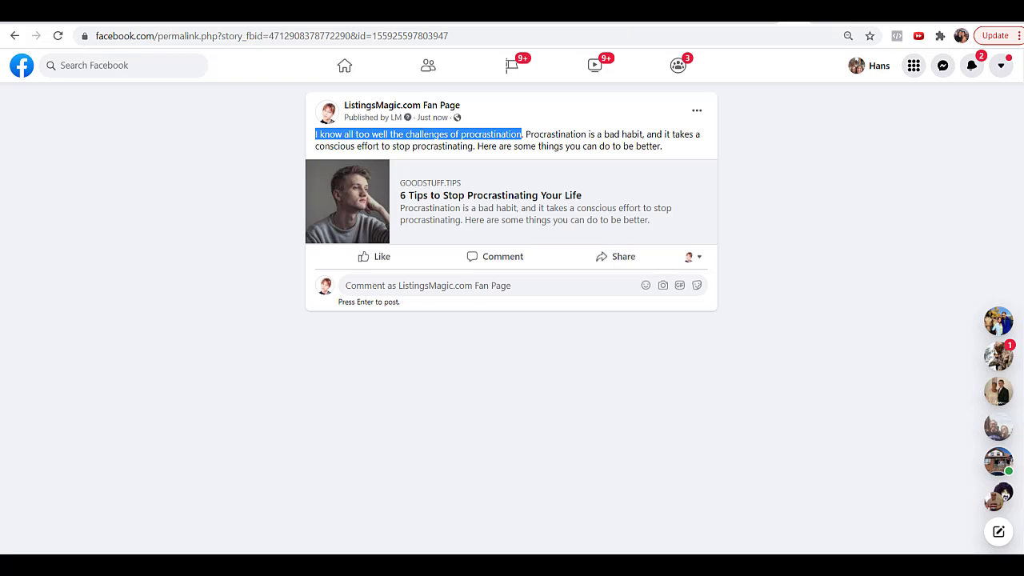
pyautogui.hotkey('ctrl', 'shift', 'Tab')
pyautogui.hotkey('ctrl', 'shift', 'Tab')
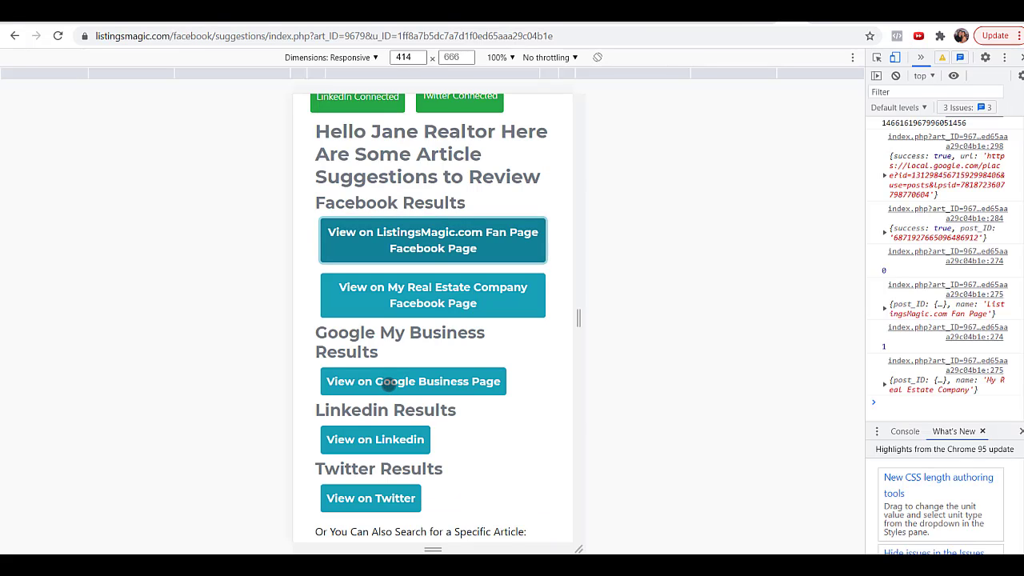
# - View the published posts on the Google Business page, LinkedIn and Twitter, and return to the posting results
pyautogui.click(387, 382)
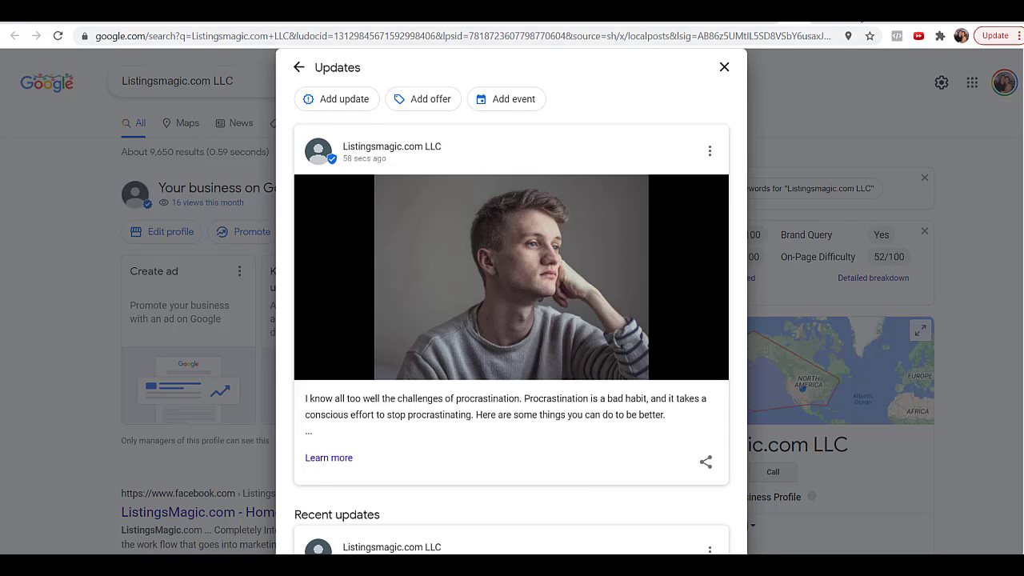
pyautogui.click(797, 18)
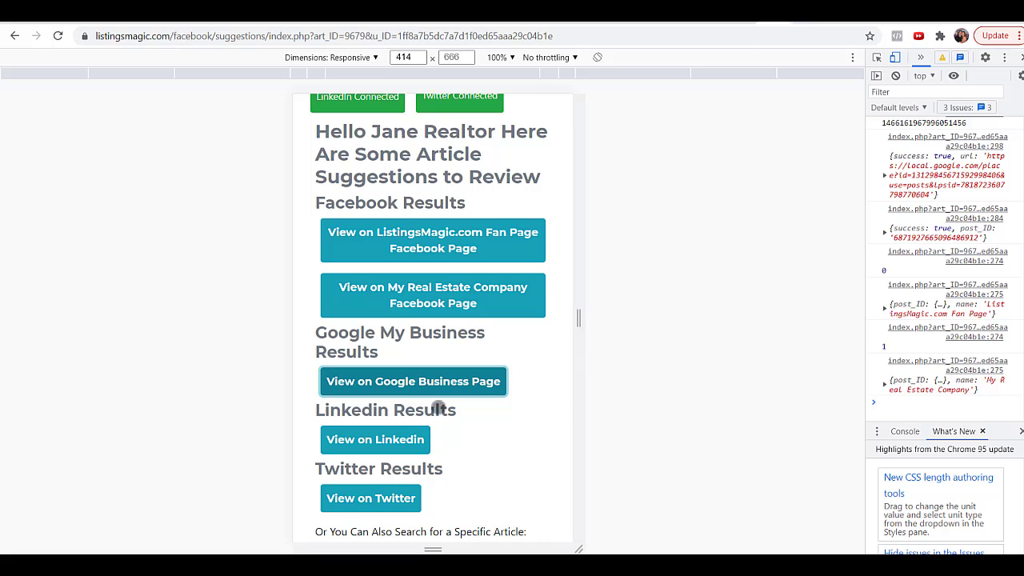
pyautogui.click(376, 439)
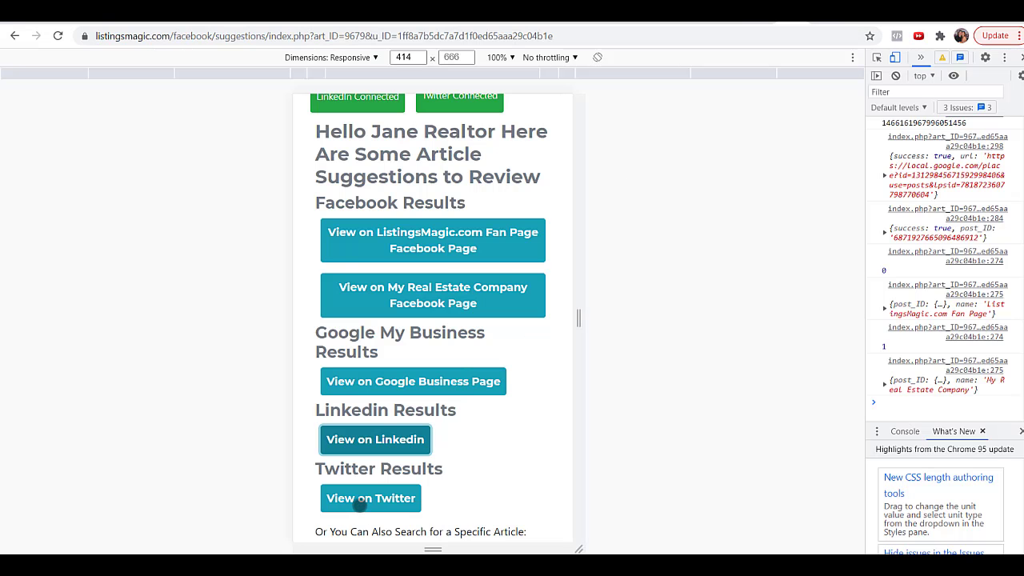
pyautogui.click(362, 499)
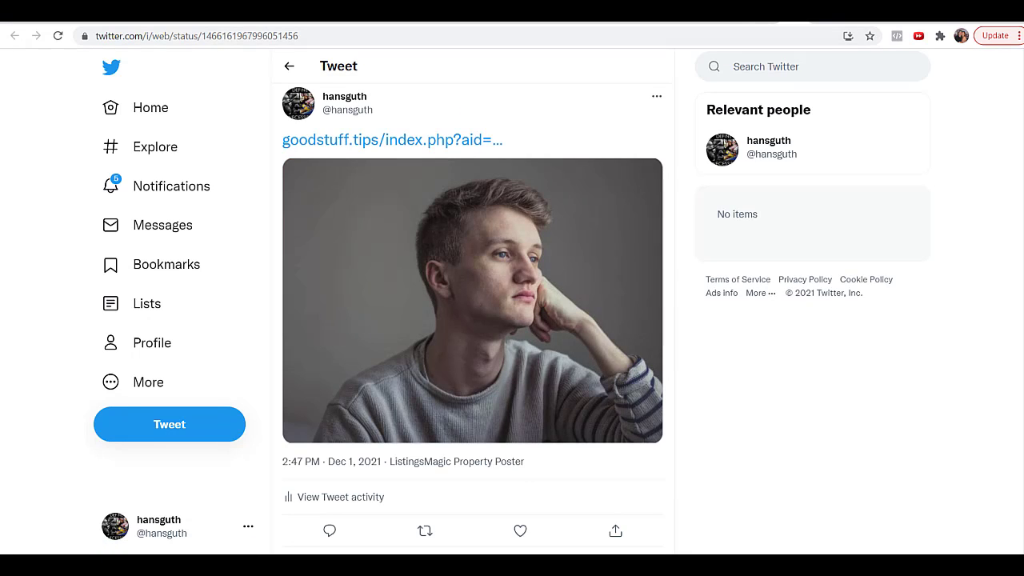
pyautogui.click(801, 21)
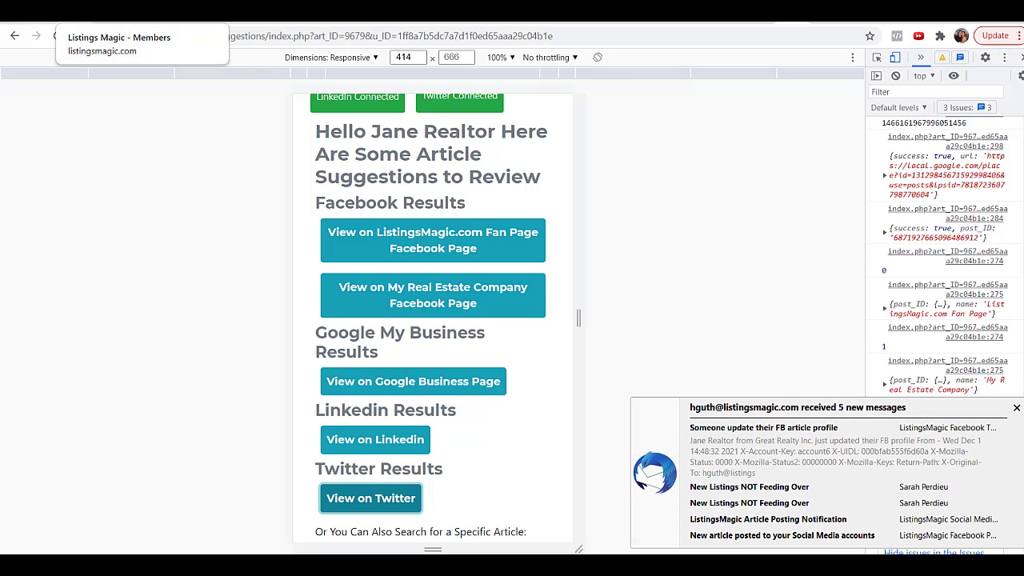
# - Switch to the article posting preferences, change the posting mode to Autopost, accept the notice, and save the settings
pyautogui.click(80, 14)
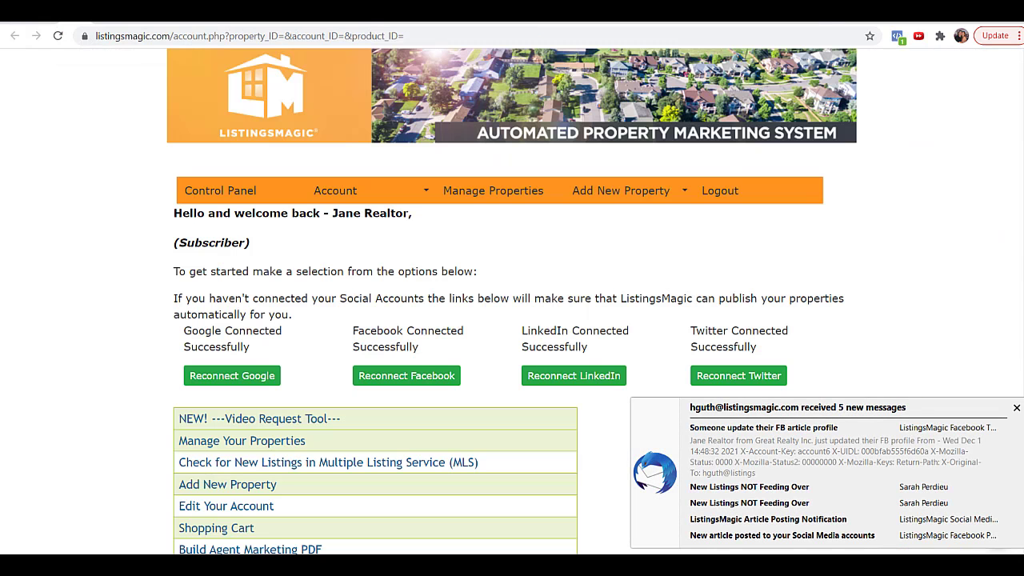
pyautogui.click(109, 22)
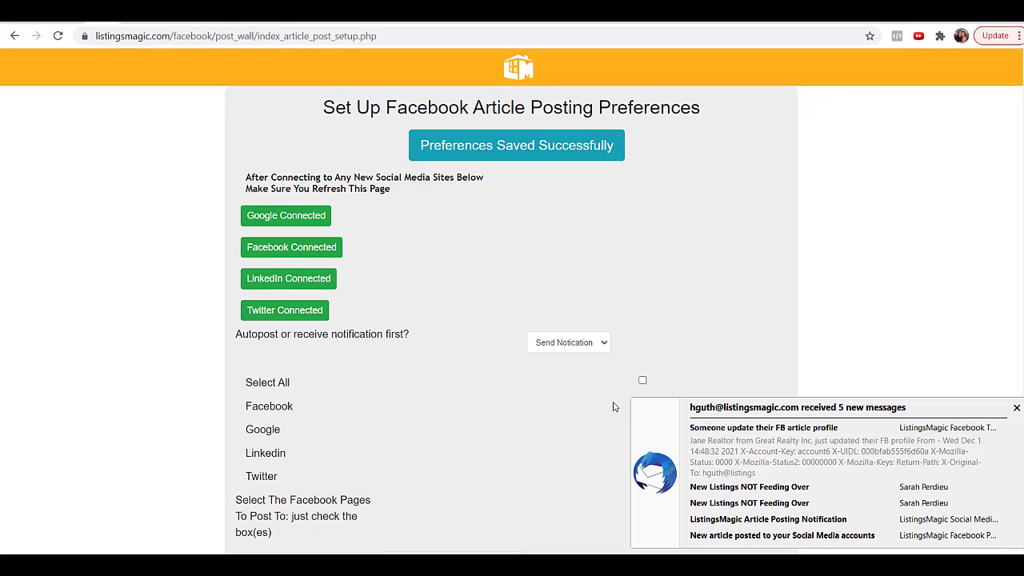
pyautogui.click(561, 344)
pyautogui.click(552, 387)
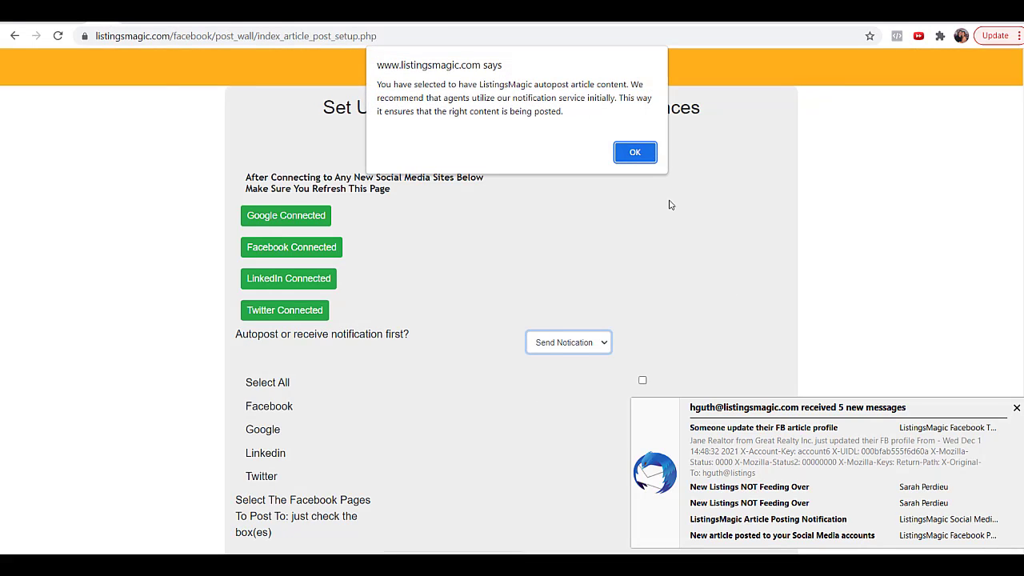
pyautogui.click(635, 152)
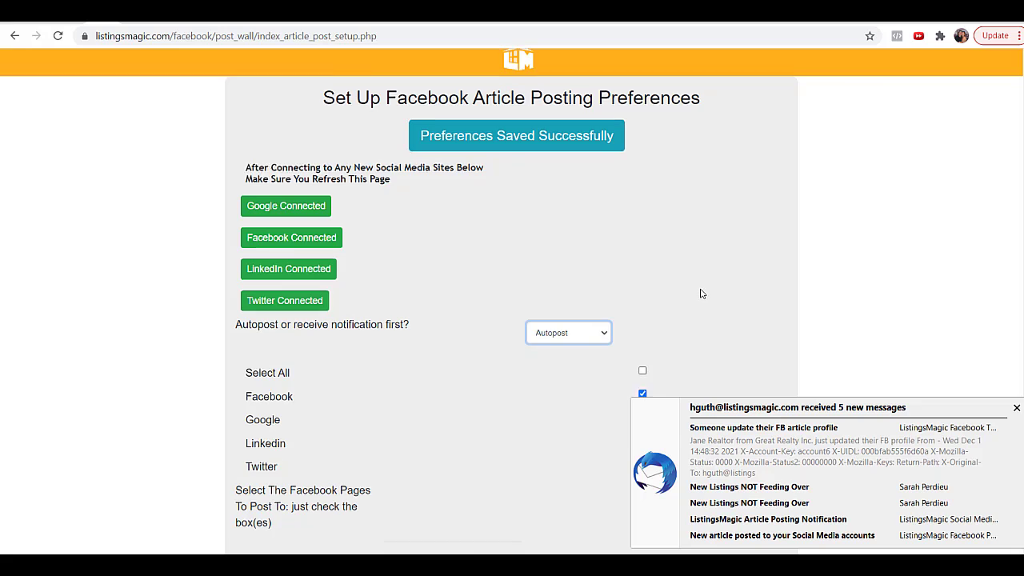
pyautogui.scroll(-12, 701, 293)
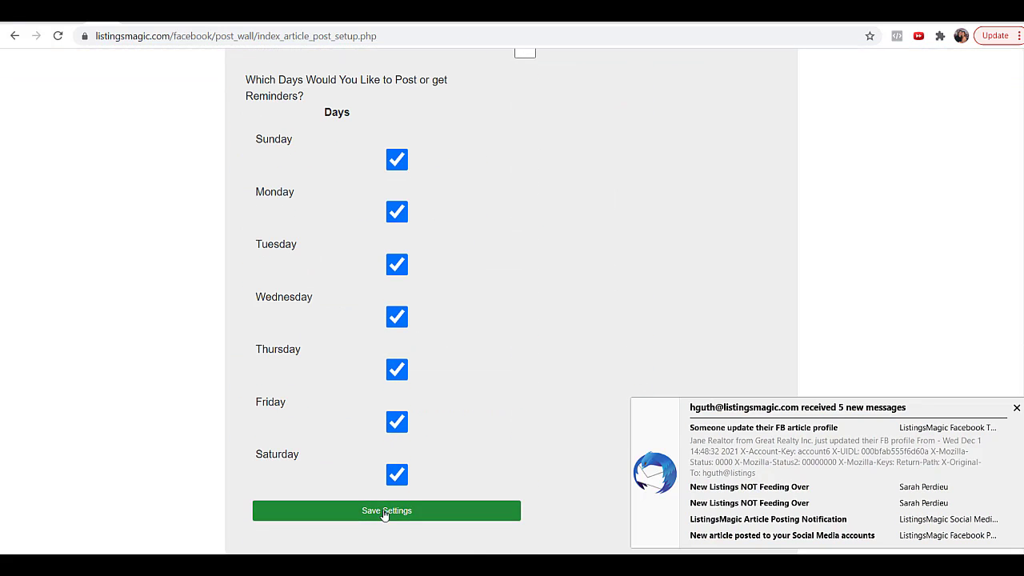
pyautogui.click(385, 513)
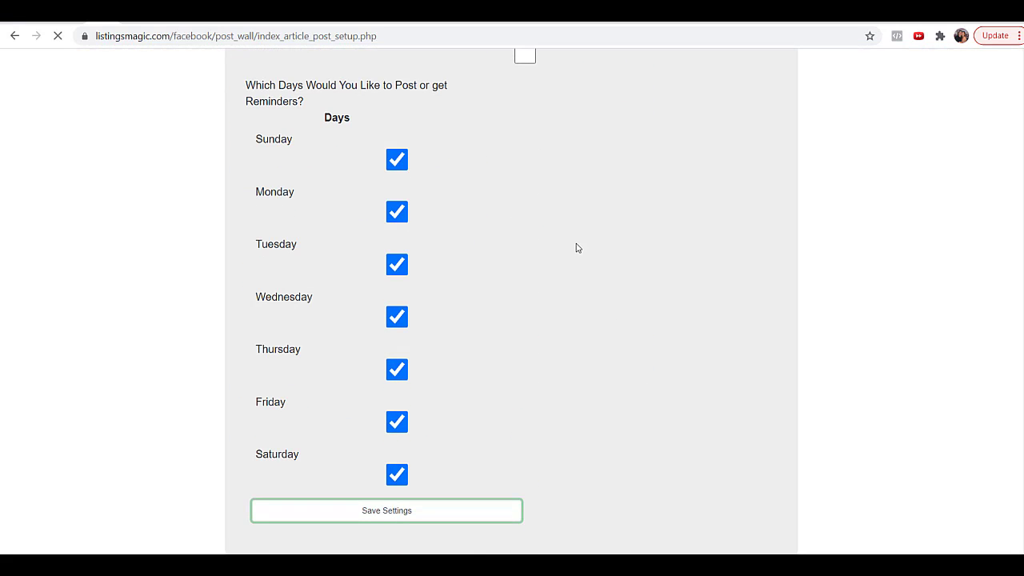